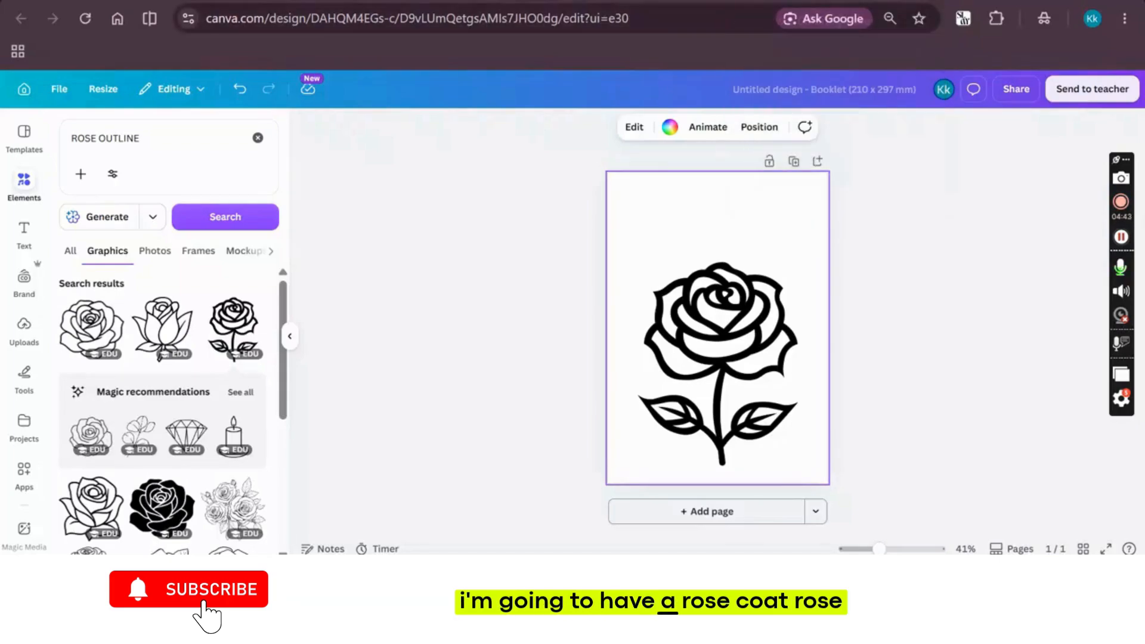
Search the web for "ROSE QOUTES" in a new browser tab and expand the AI overview's list of quotes
key(ctrl+t)
text(ROSE QOU)
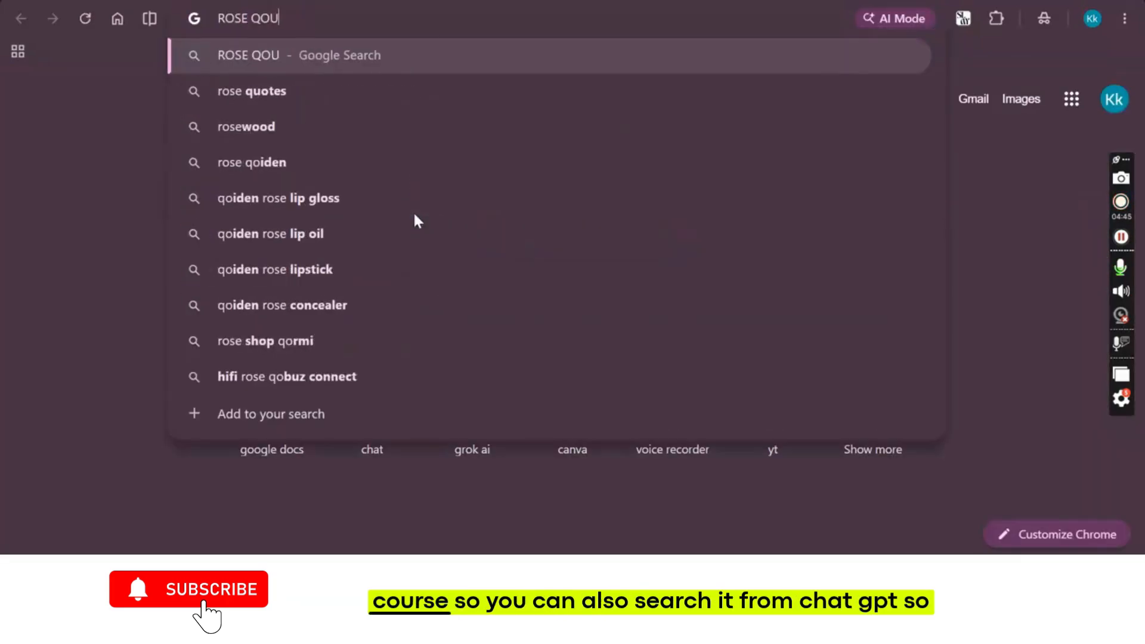
text(TES)
key(Return)
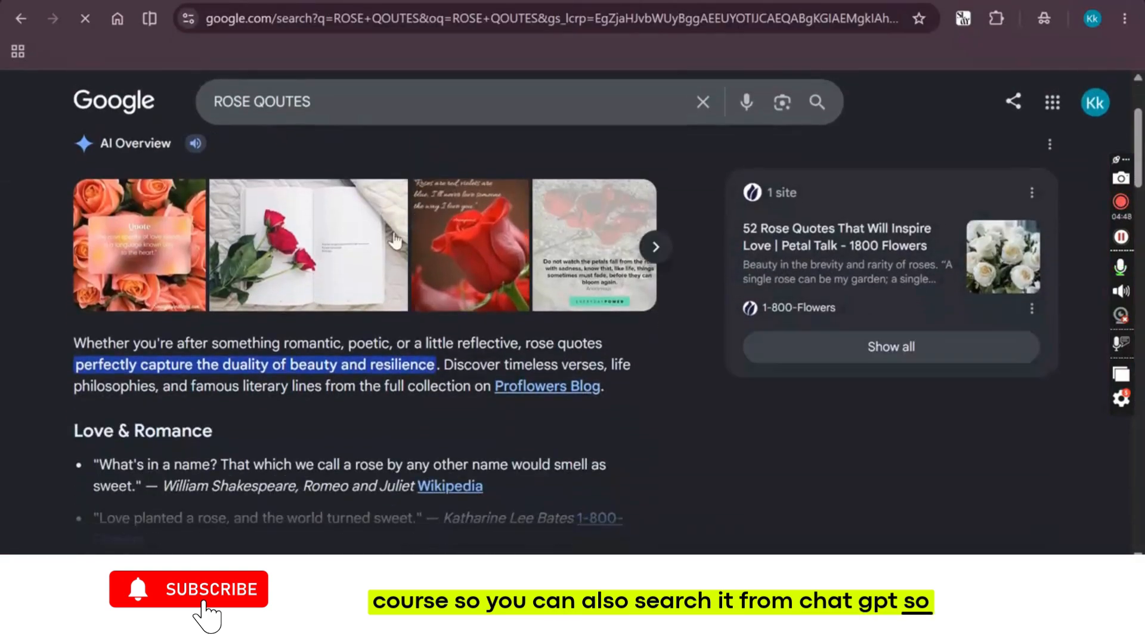
scroll(390, 244, down, 2)
click(283, 451)
scroll(283, 452, down, 1)
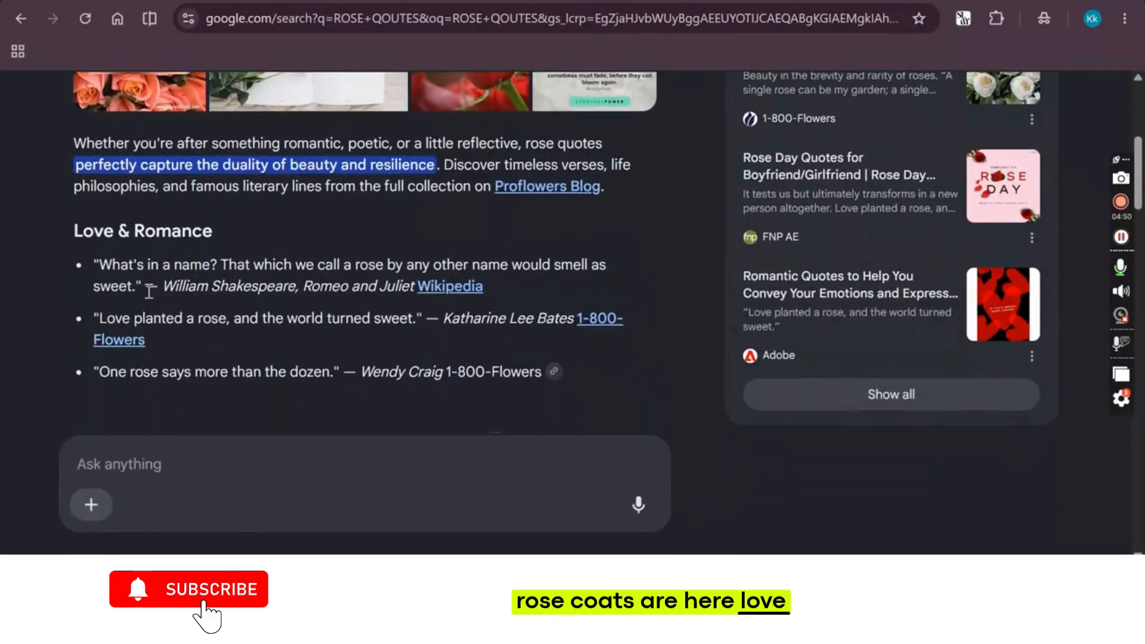
Copy the quote "Love planted a rose, and the world turned sweet." into the Canva design and place it above the rose
drag(93, 318, 418, 322)
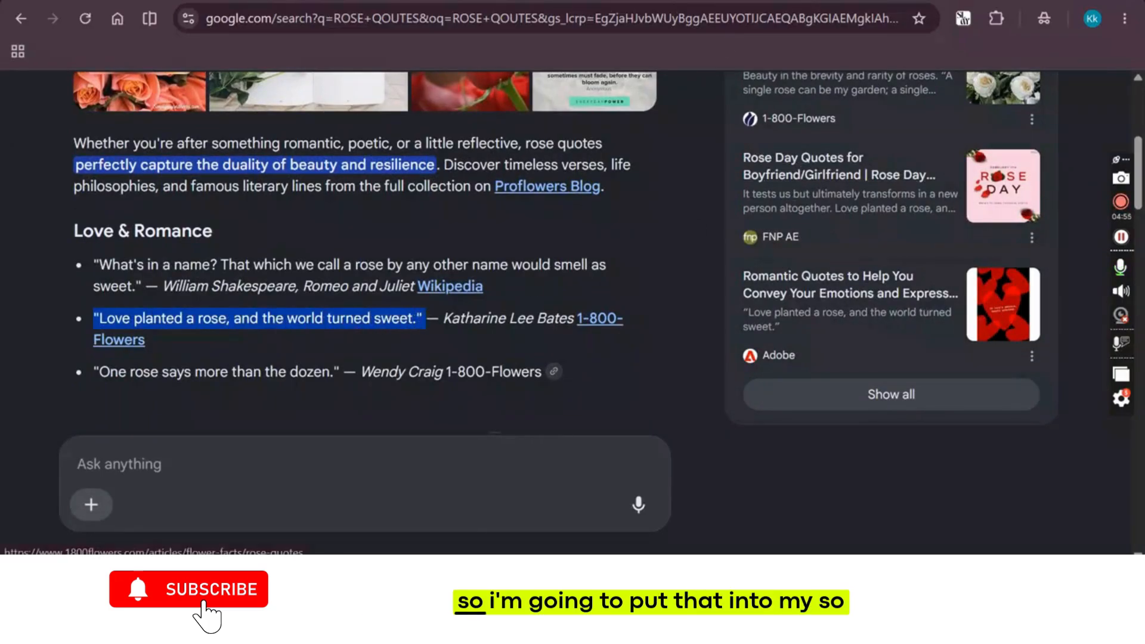
click(694, 1)
click(602, 1)
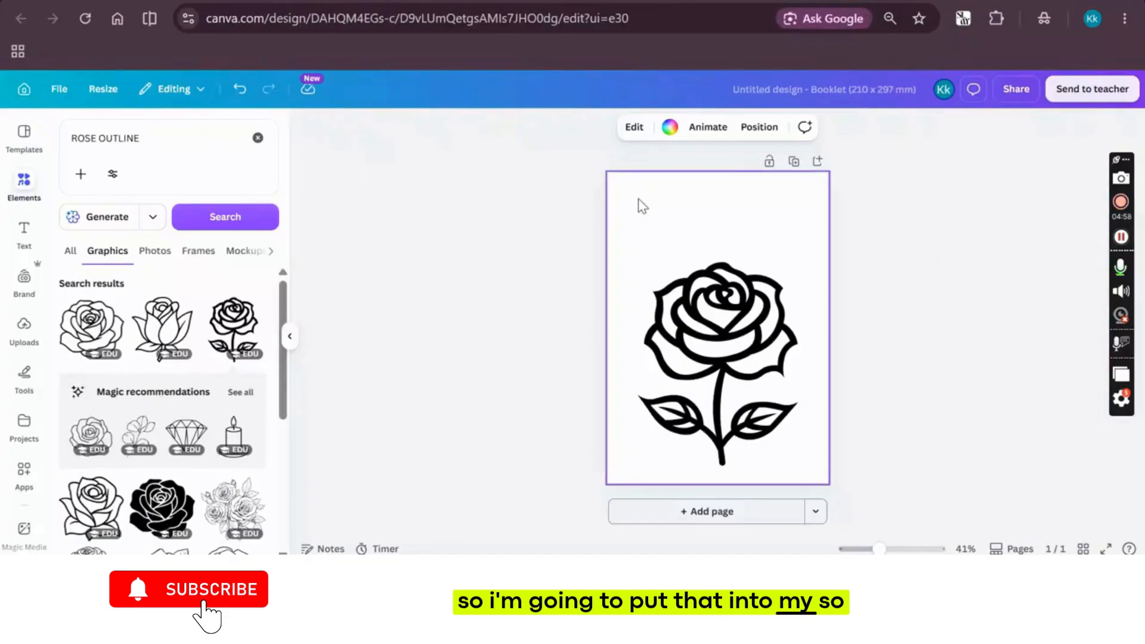
key(ctrl+v)
drag(715, 325, 688, 205)
click(507, 260)
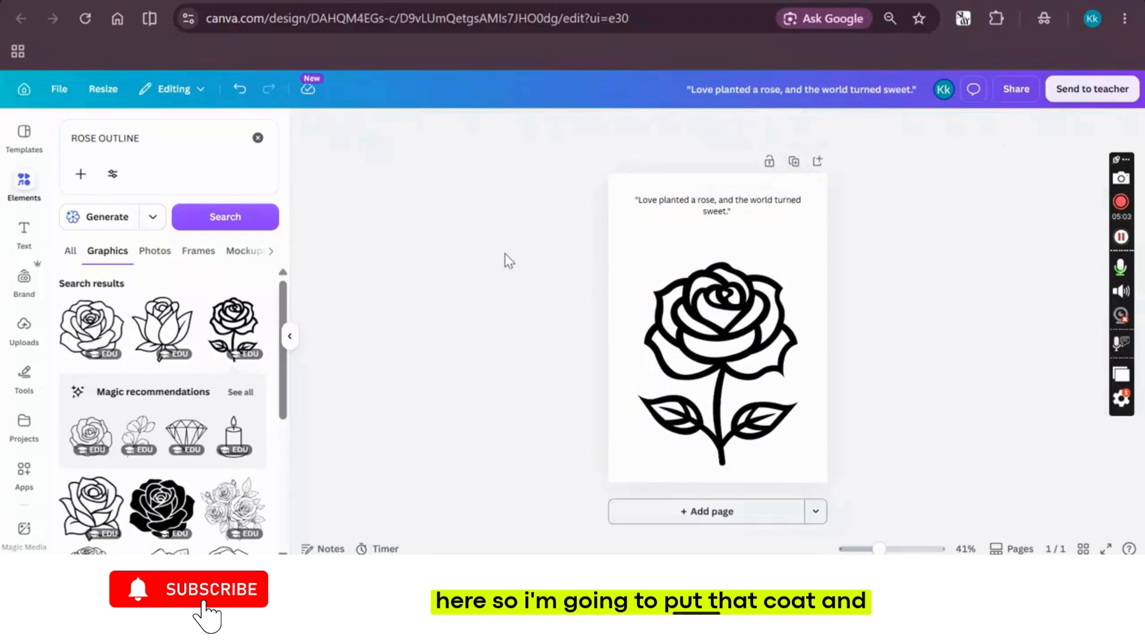
Search the graphics for "BORDER" and place the blue wavy border graphic in the page's upper-right corner
click(634, 283)
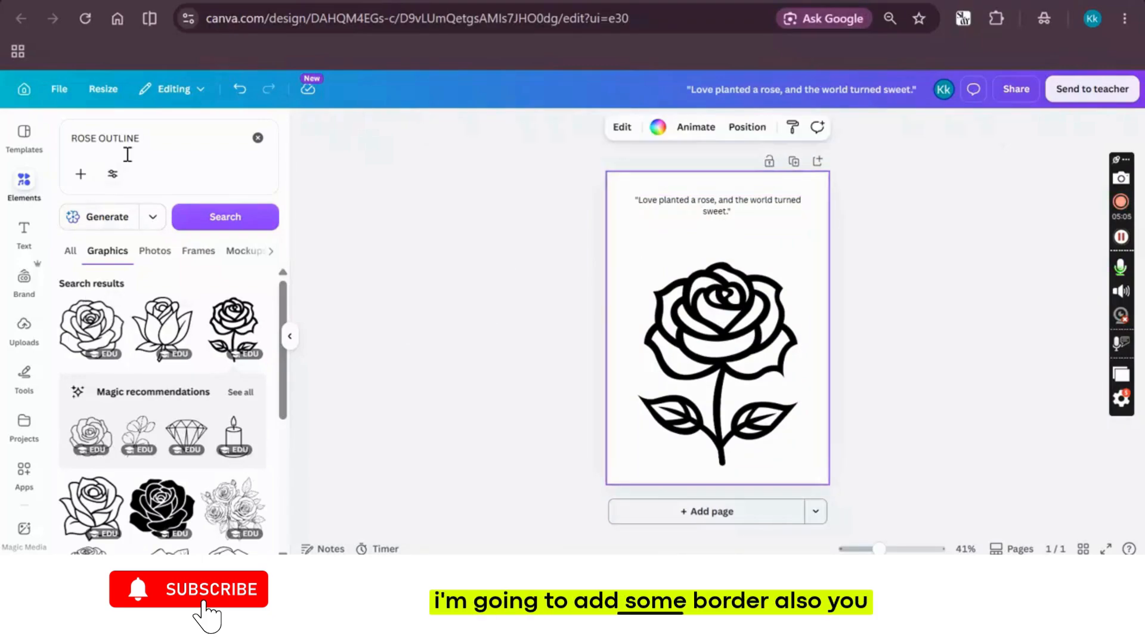
click(108, 146)
key(ctrl+a)
text(BORD)
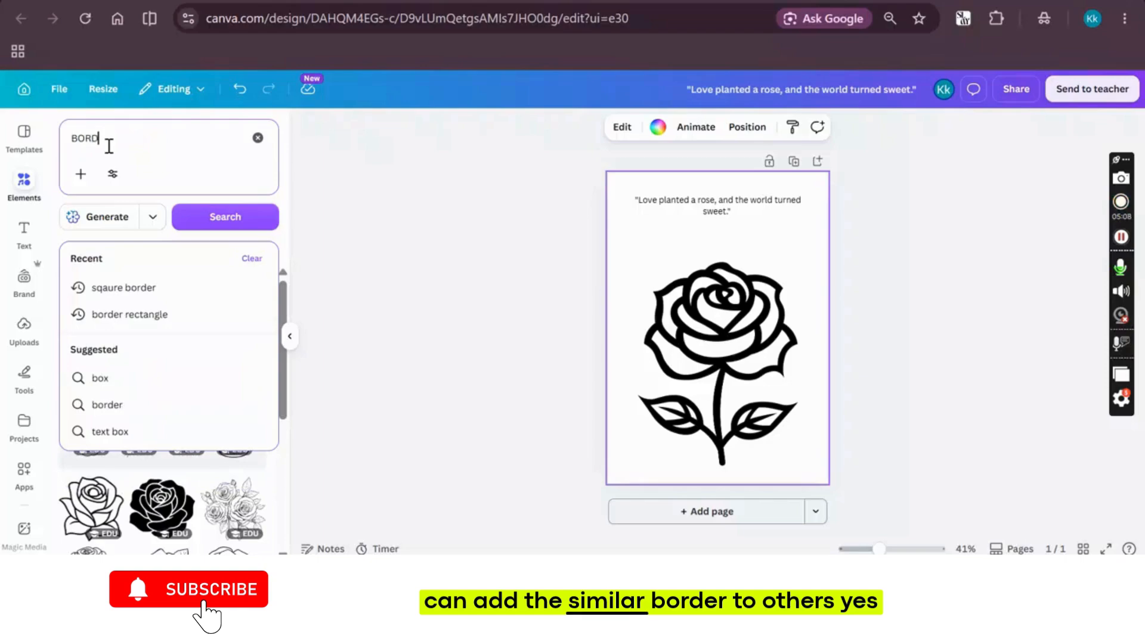
text(ER)
key(Return)
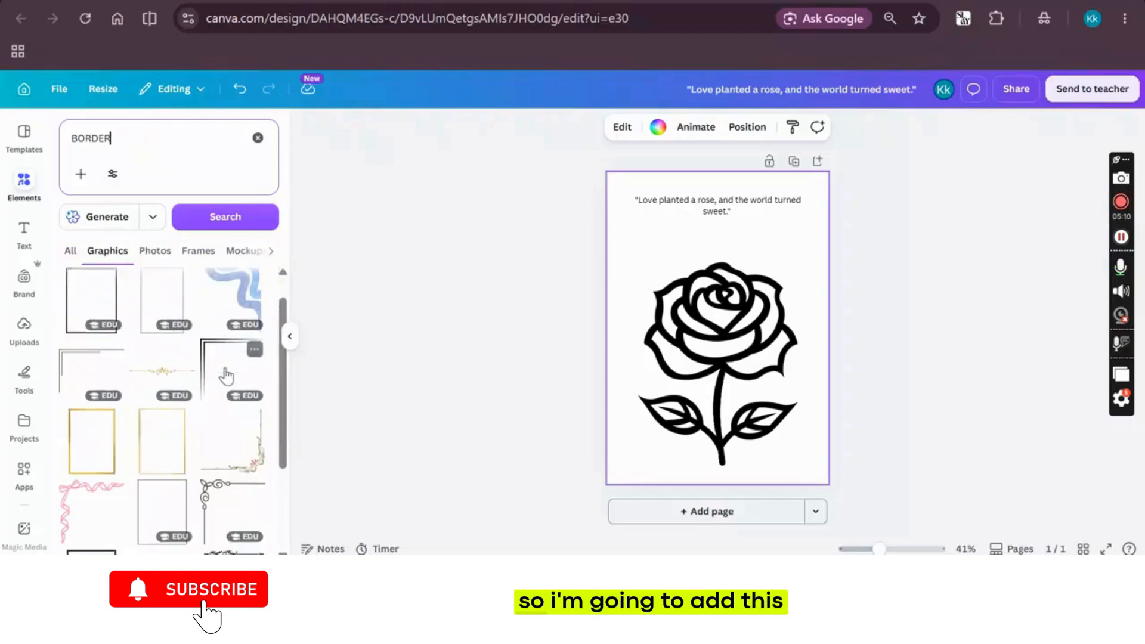
click(241, 286)
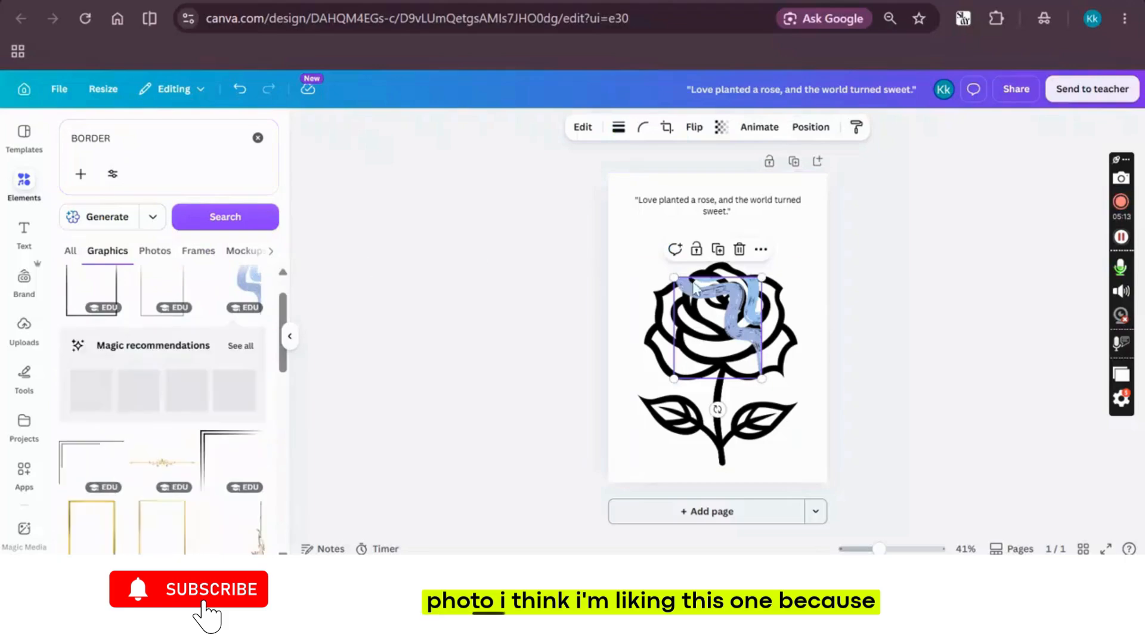
mouse_move(694, 288)
mouse_down()
mouse_move(743, 196)
mouse_move(768, 178)
mouse_up()
Move the quote down to just above the rose and shift the blue wavy graphic slightly further into the page
click(682, 208)
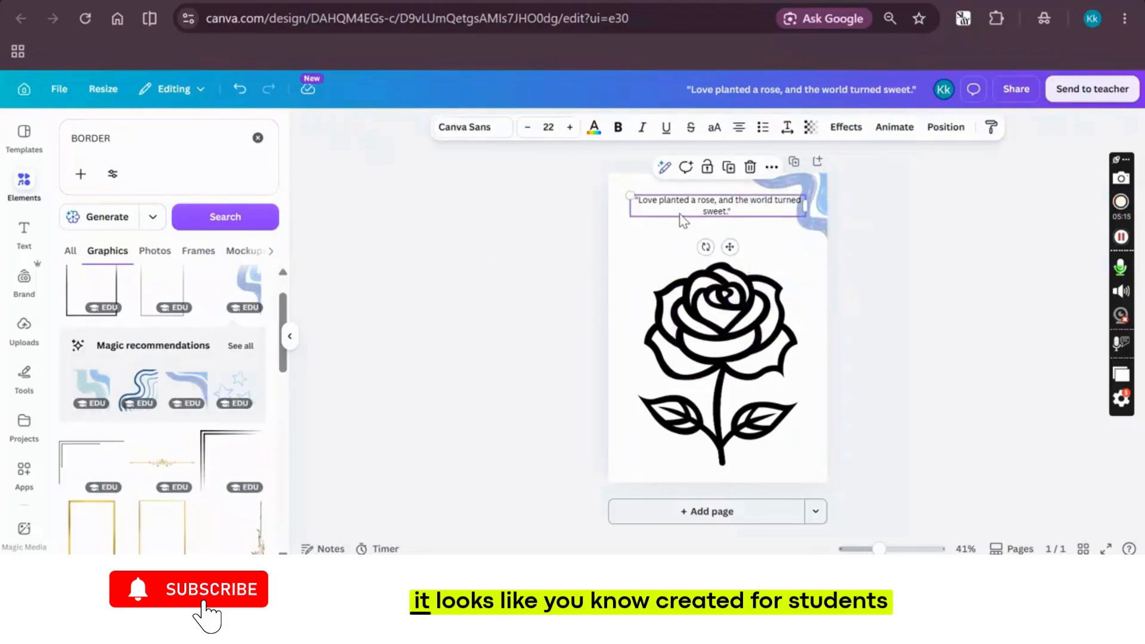
drag(679, 215, 678, 255)
click(463, 269)
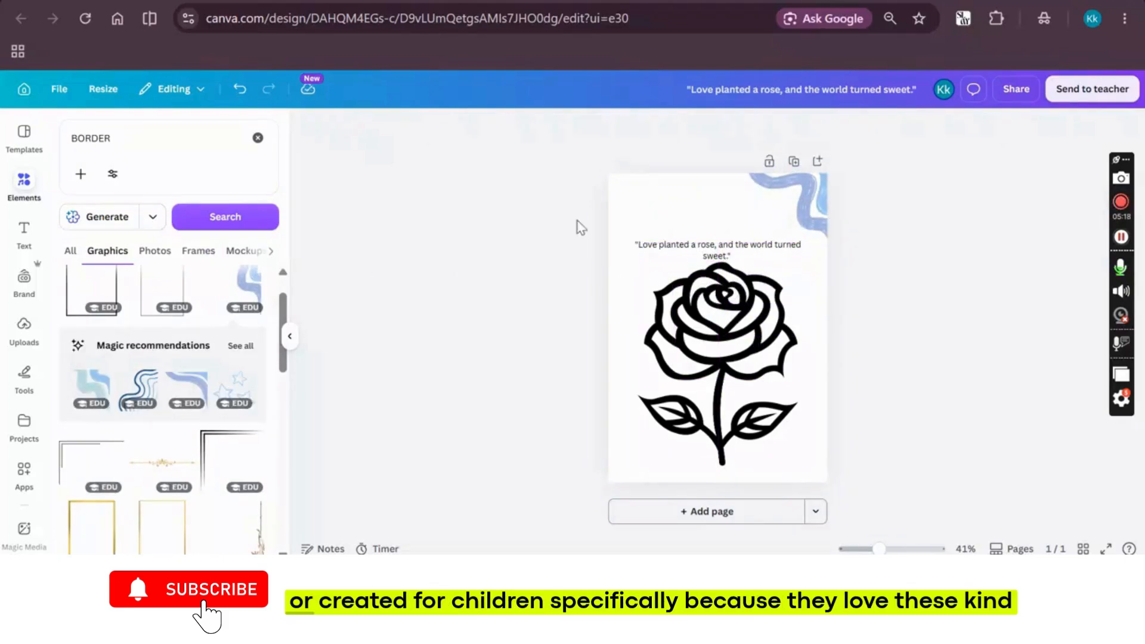
click(781, 195)
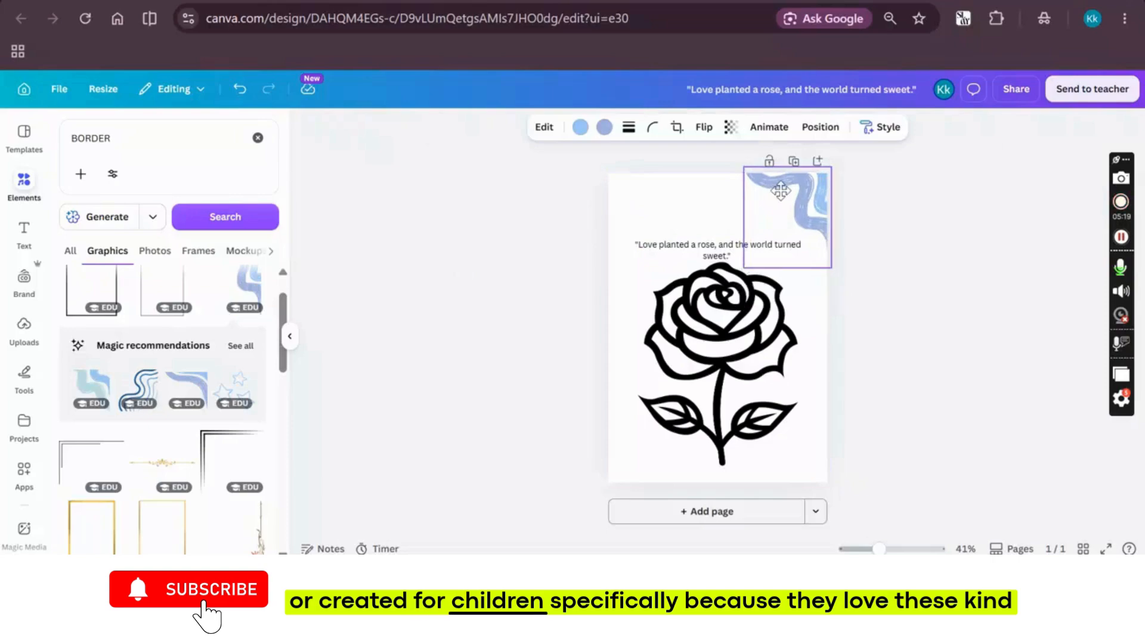
click(415, 308)
click(196, 380)
click(479, 278)
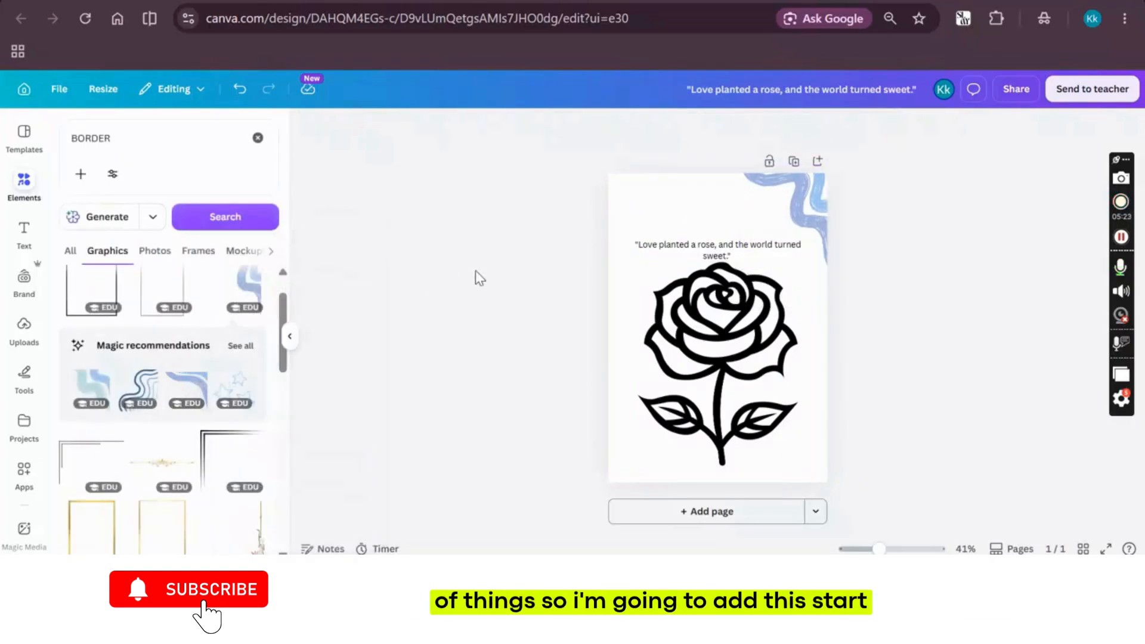
Add the blue stars graphic from the recommendations, shrink it and place it in the page's lower-left corner
click(236, 398)
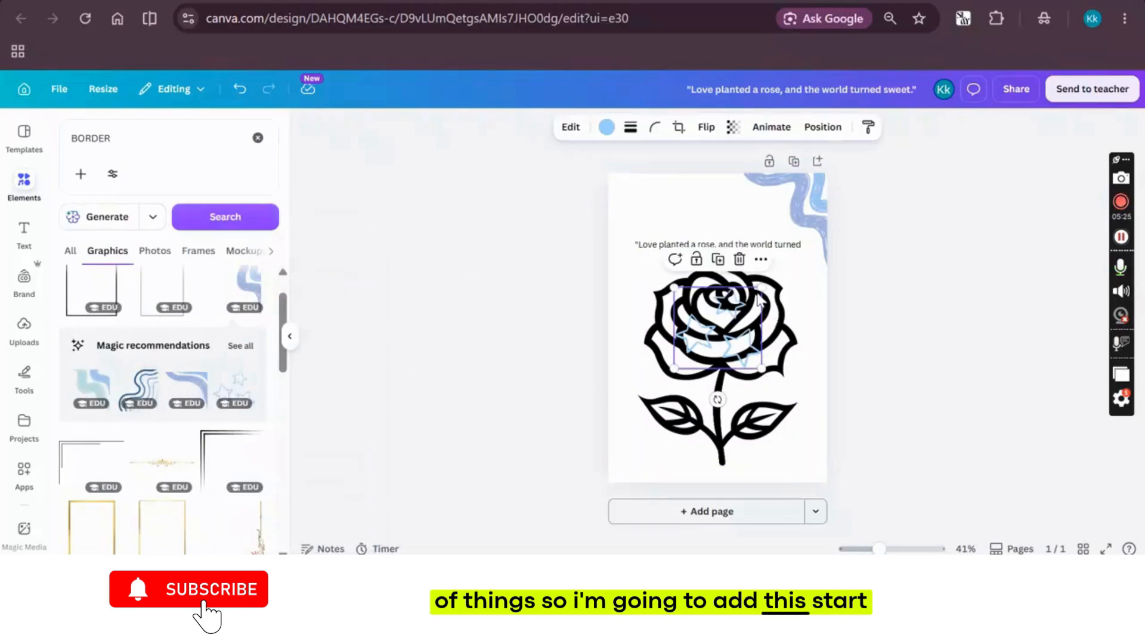
drag(761, 287, 644, 452)
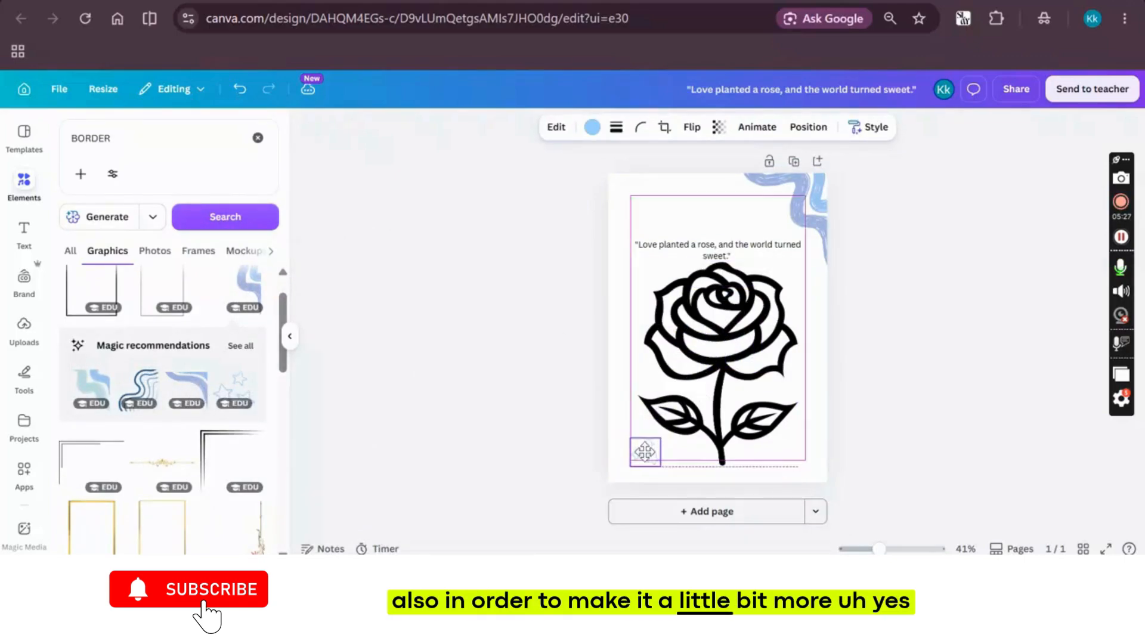
click(460, 406)
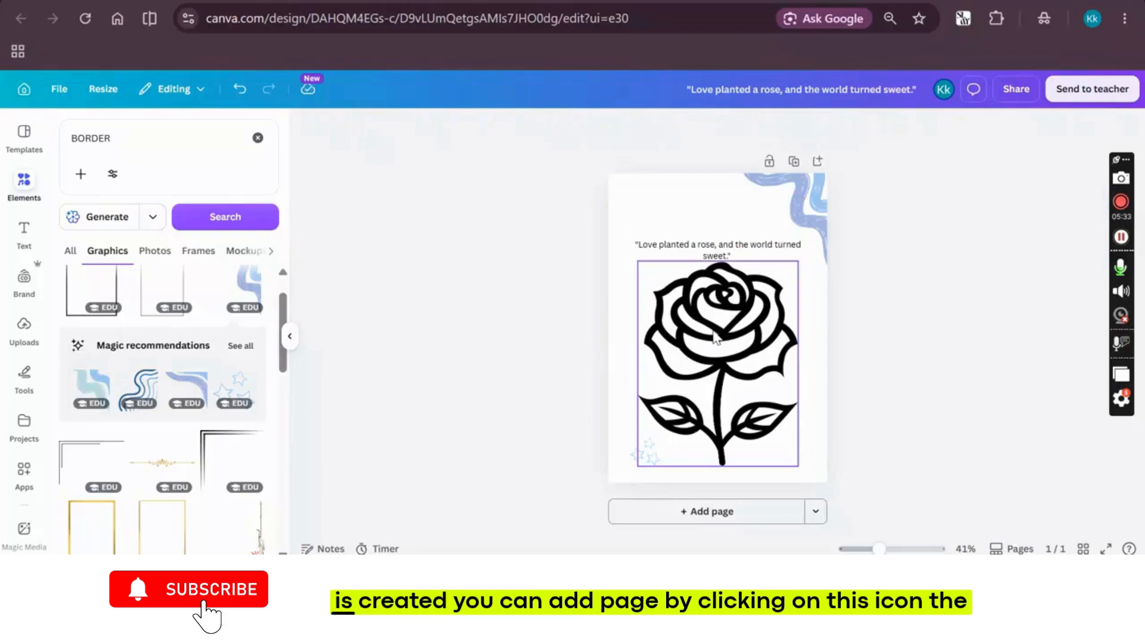
Add a blank second page and search the graphics for "LILY OUTLINE"
click(823, 167)
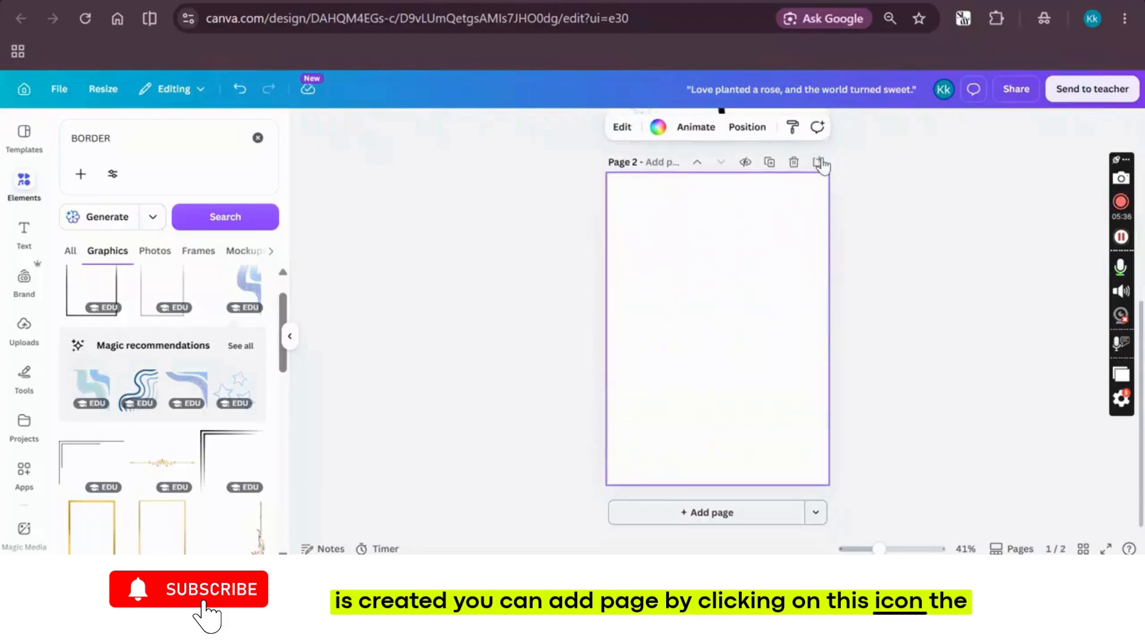
double_click(112, 131)
key(BackSpace)
text(LILY OUTLINE)
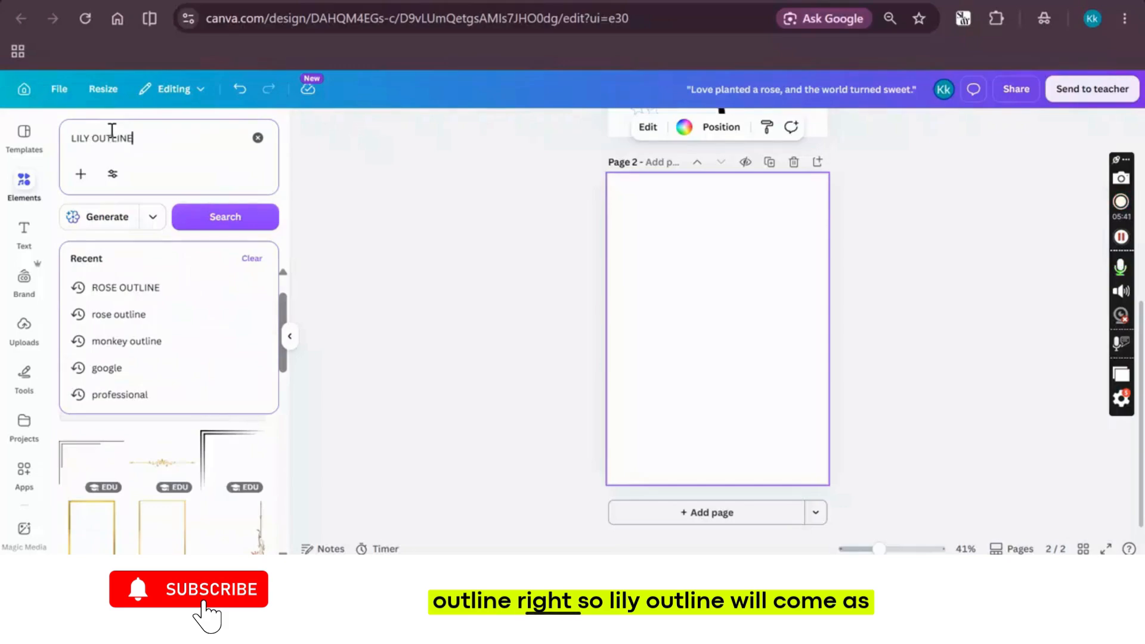
key(Return)
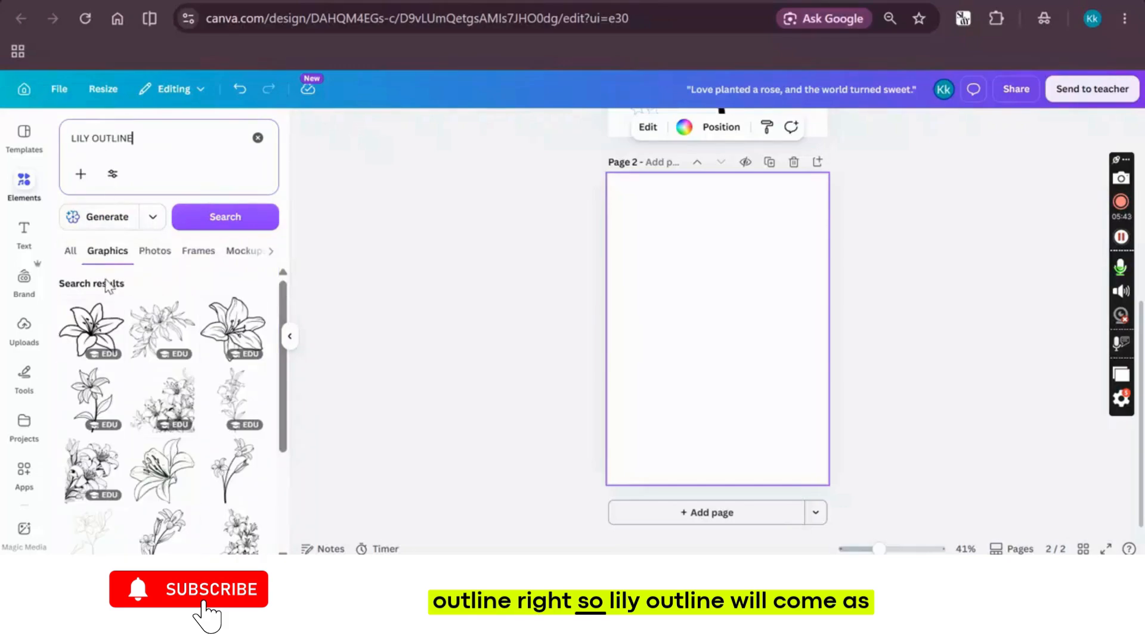
Insert the first lily outline on blank page 2, enlarge it and center it in the page's lower half
click(92, 329)
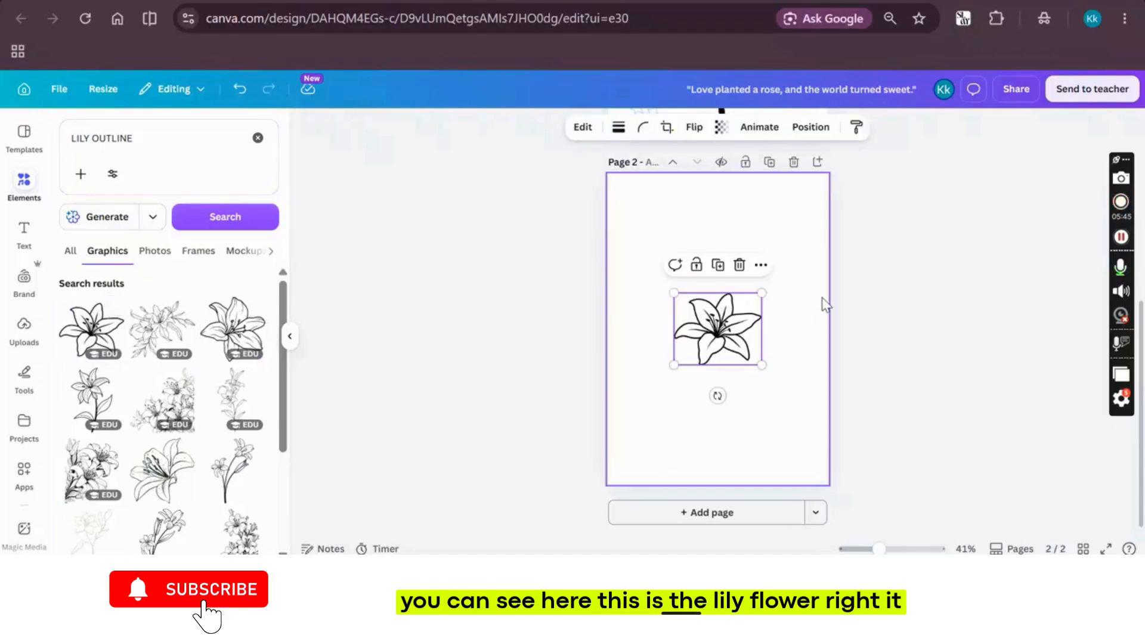
drag(674, 368, 582, 465)
drag(671, 399, 723, 405)
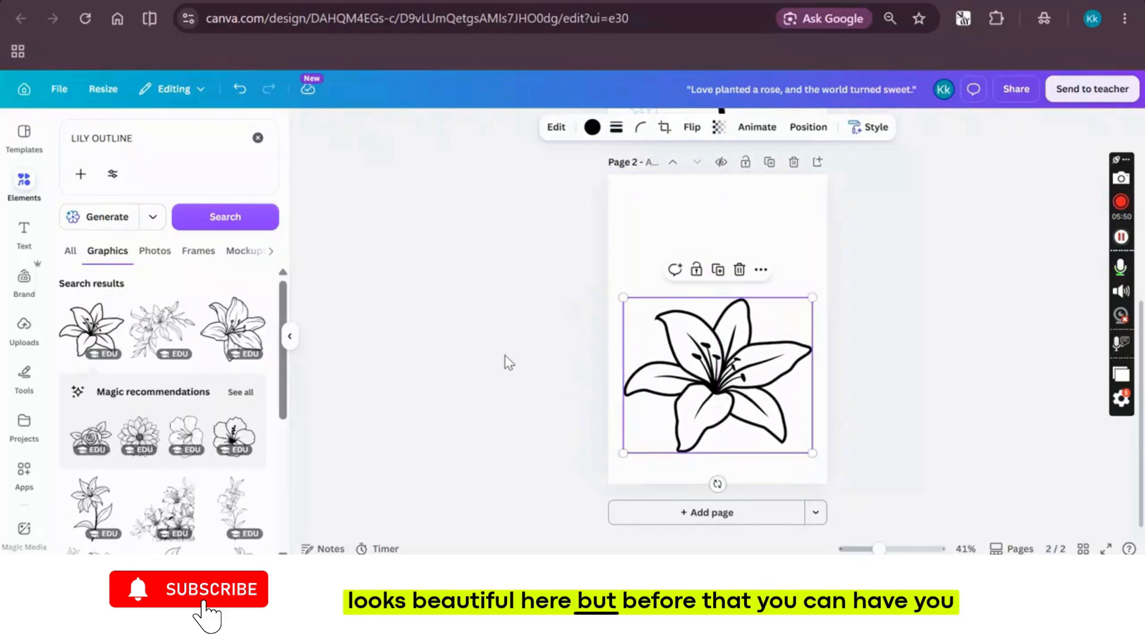
Delete the lily from page 2 and remove the blank page
key(Delete)
scroll(506, 308, up, 6)
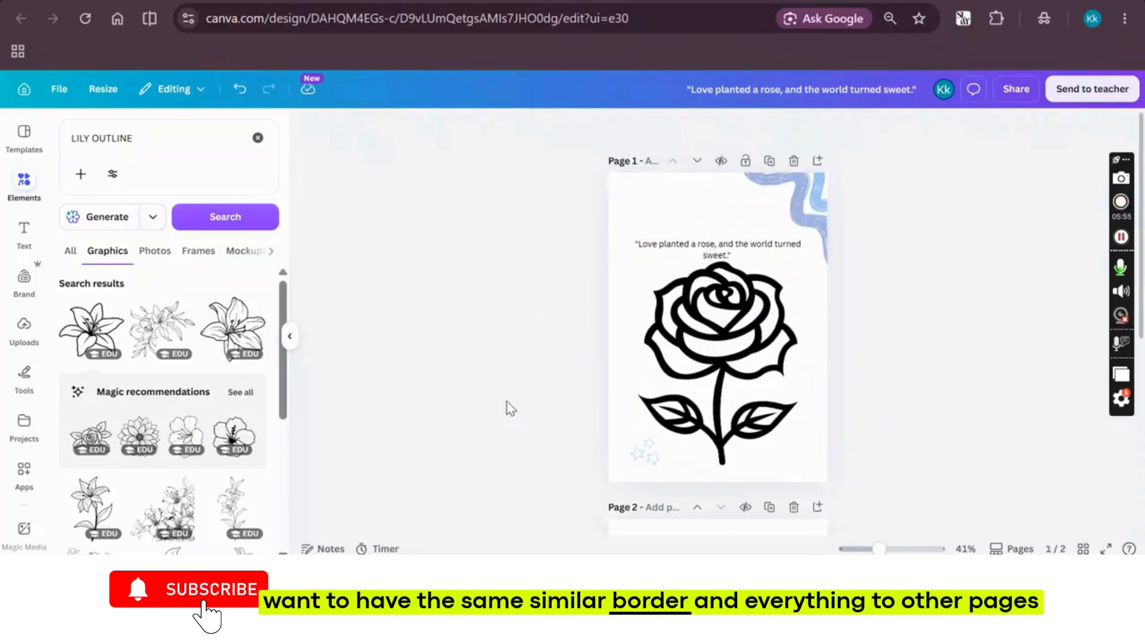
scroll(509, 408, down, 3)
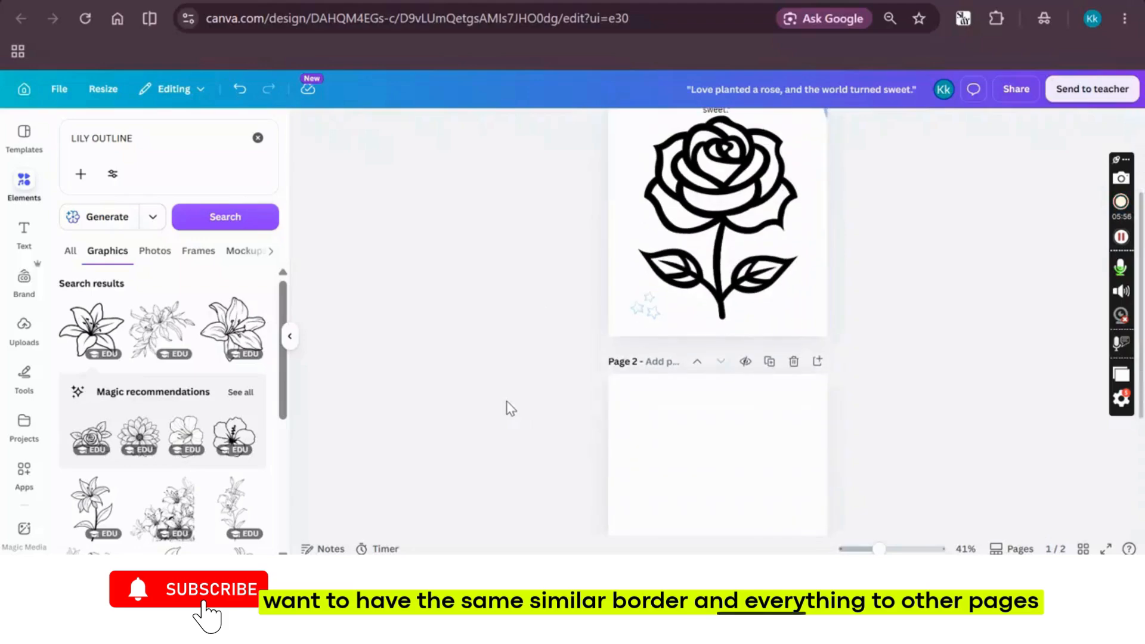
click(794, 362)
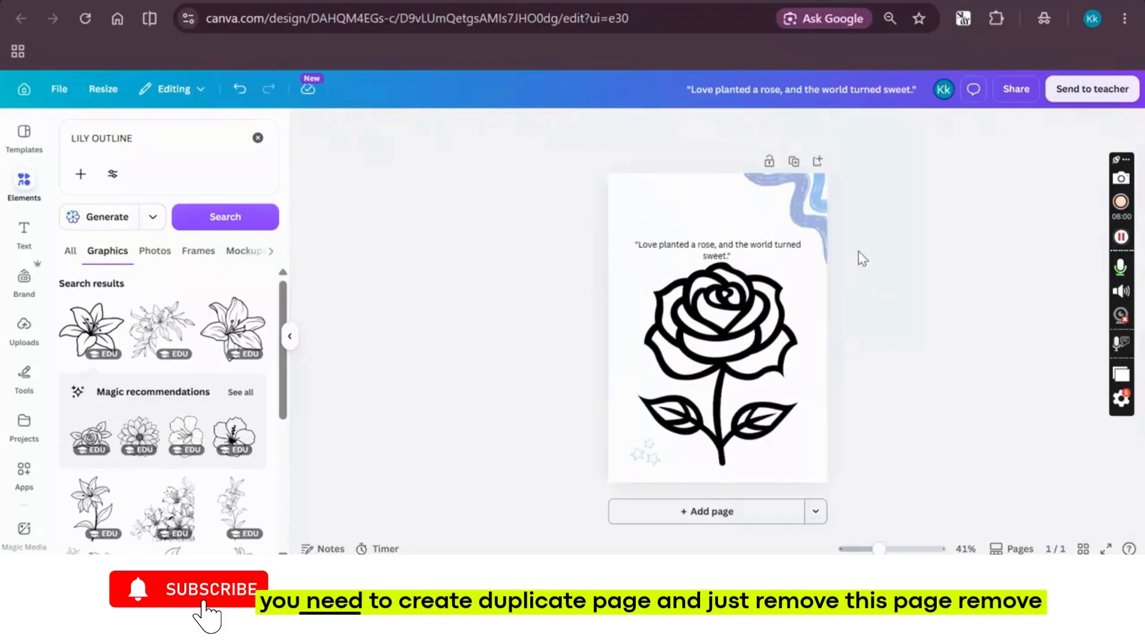
Duplicate the rose page and delete the rose drawing from the copy, keeping the quote and decorations
click(793, 156)
click(769, 368)
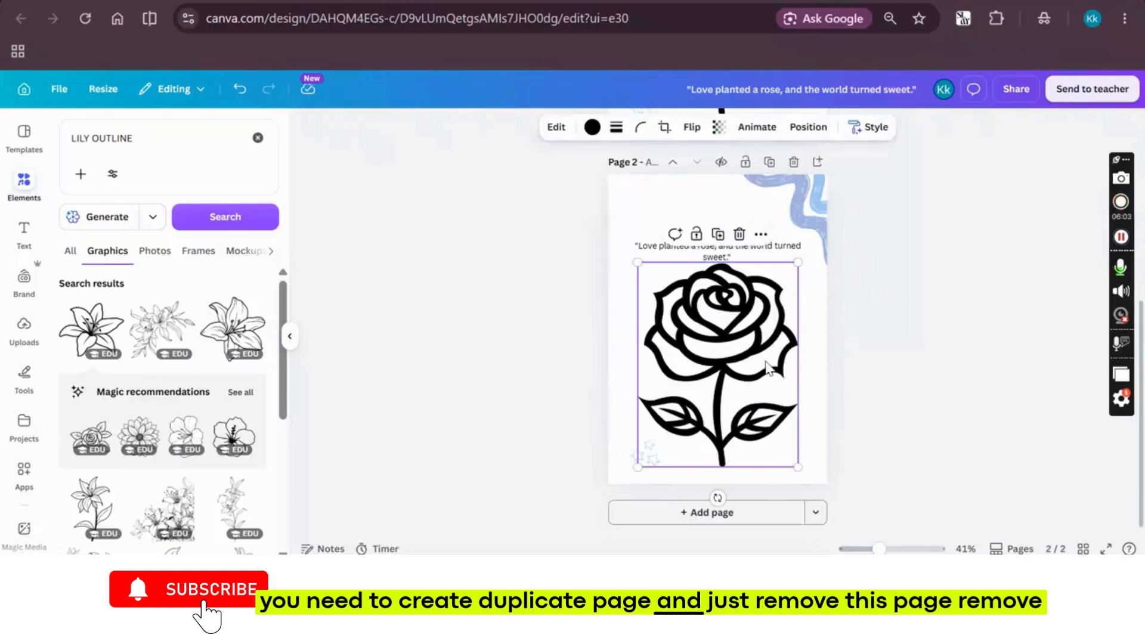
key(Delete)
click(726, 266)
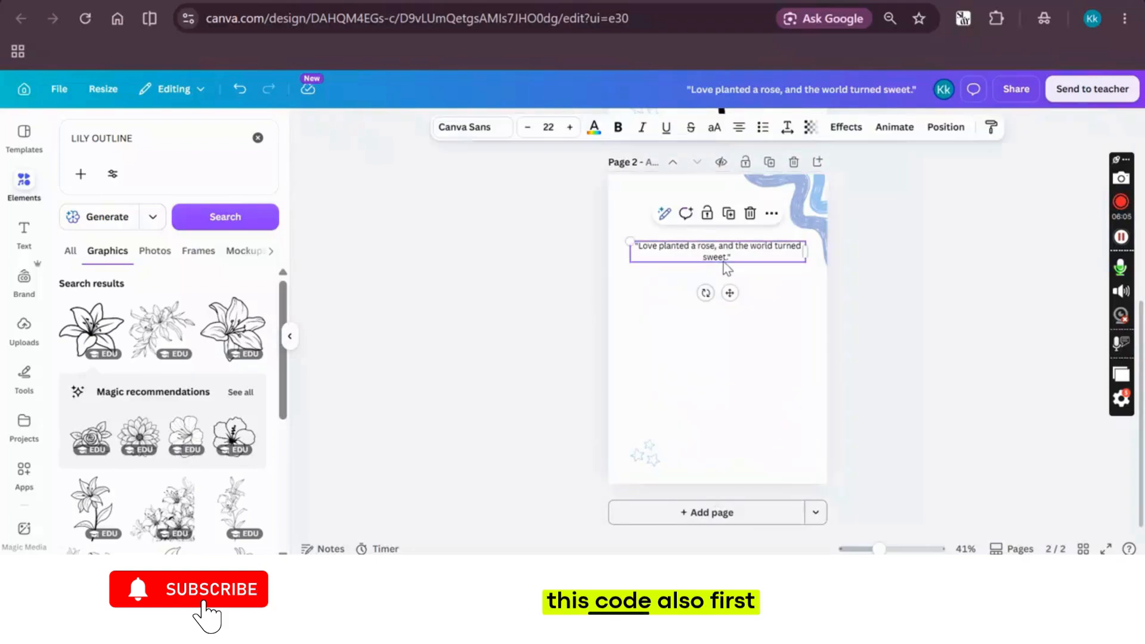
Insert the first lily outline on page 2, enlarge it below the quote, and move the stars closer to the page corner
click(92, 328)
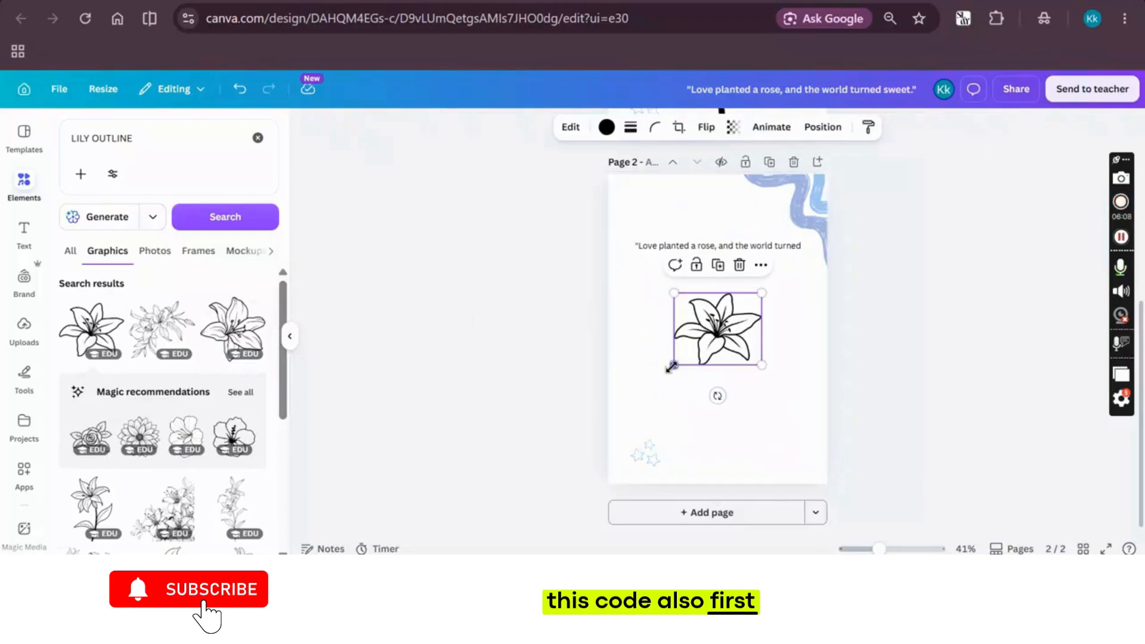
drag(672, 365, 714, 367)
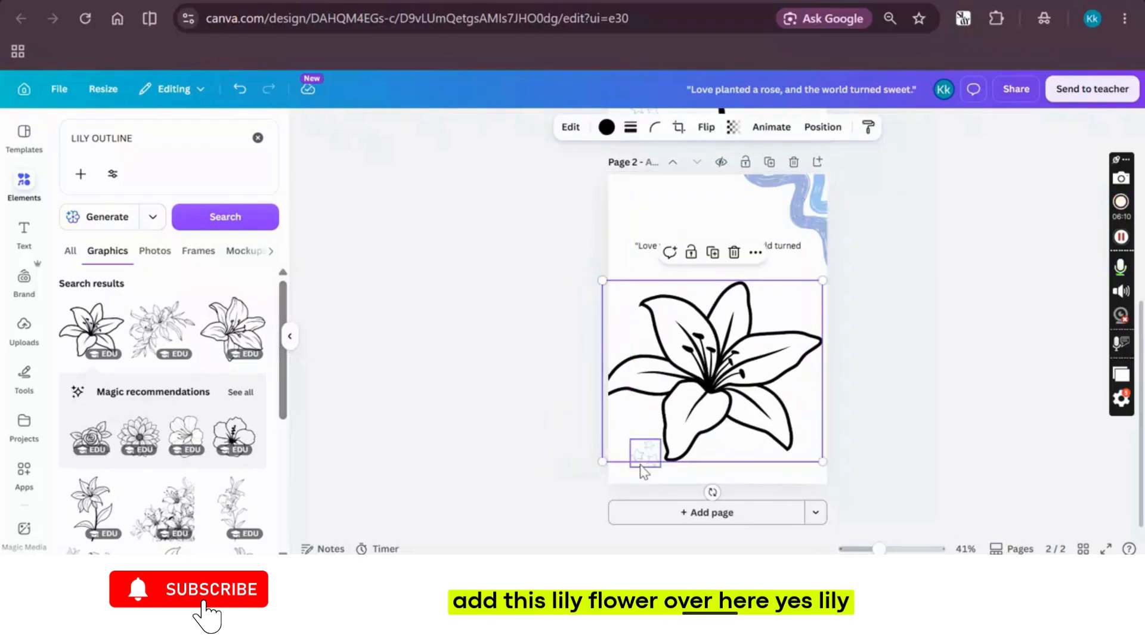
drag(647, 464, 633, 473)
drag(713, 402, 721, 400)
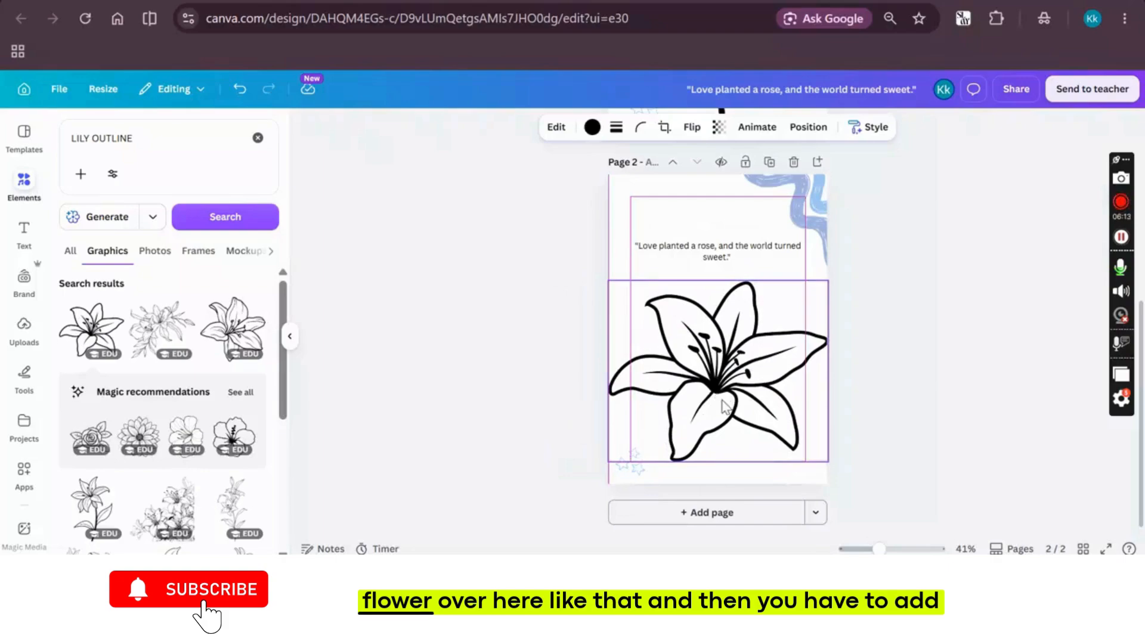
drag(827, 461, 800, 433)
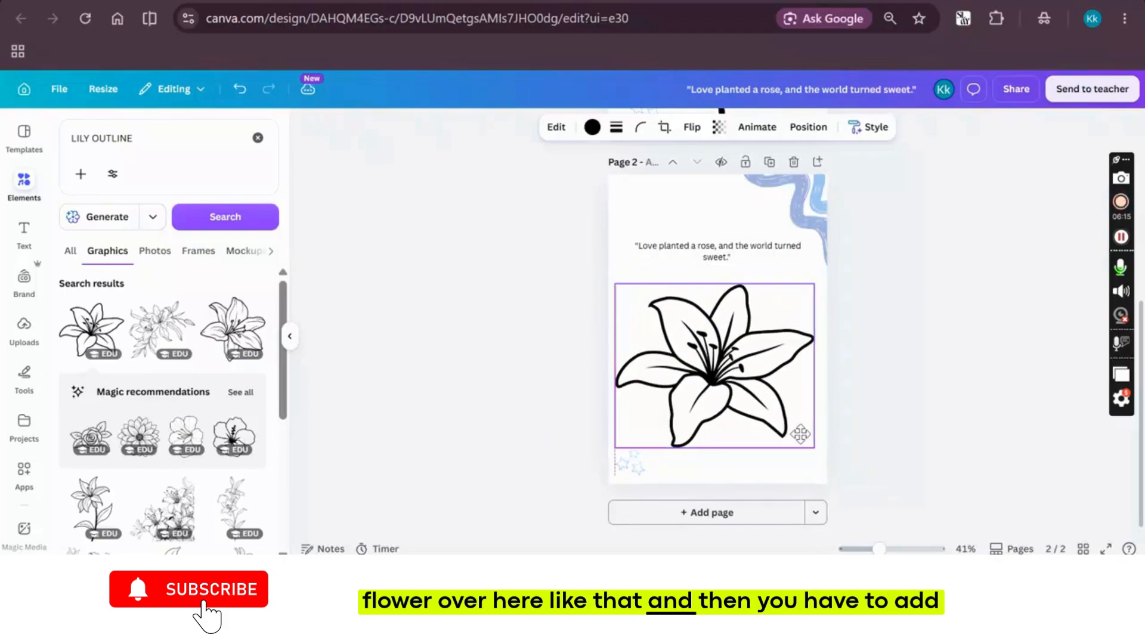
Switch back to the Google results tab and search for "LILY QOUTES" to look through the quotes
click(423, 287)
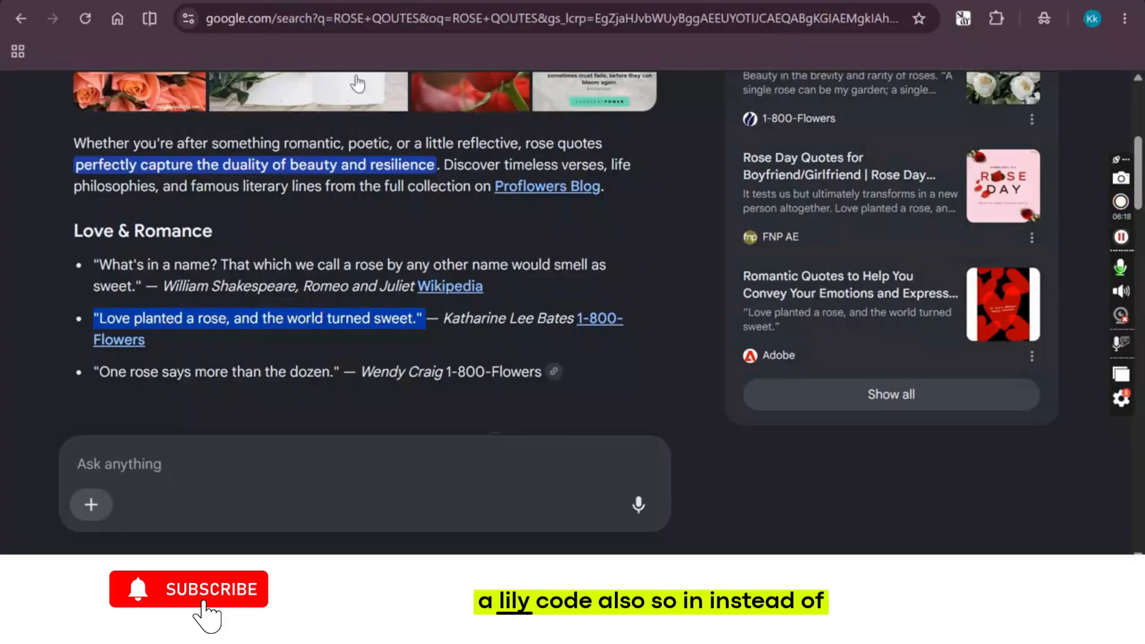
scroll(357, 83, up, 5)
text(LOLY)
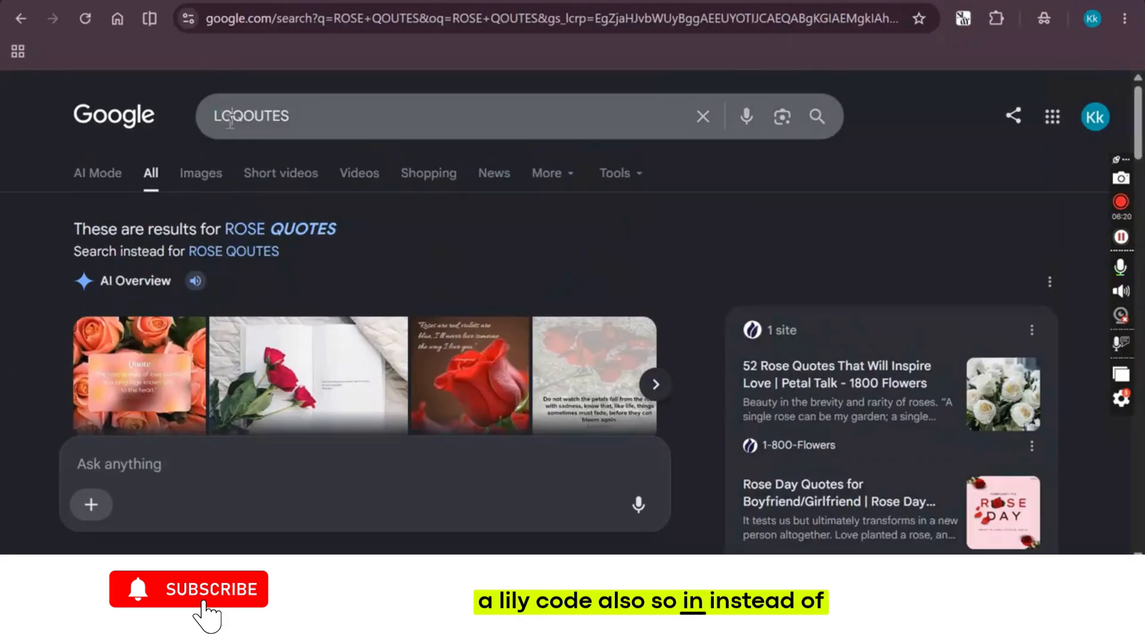
key(BackSpace)
key(BackSpace)
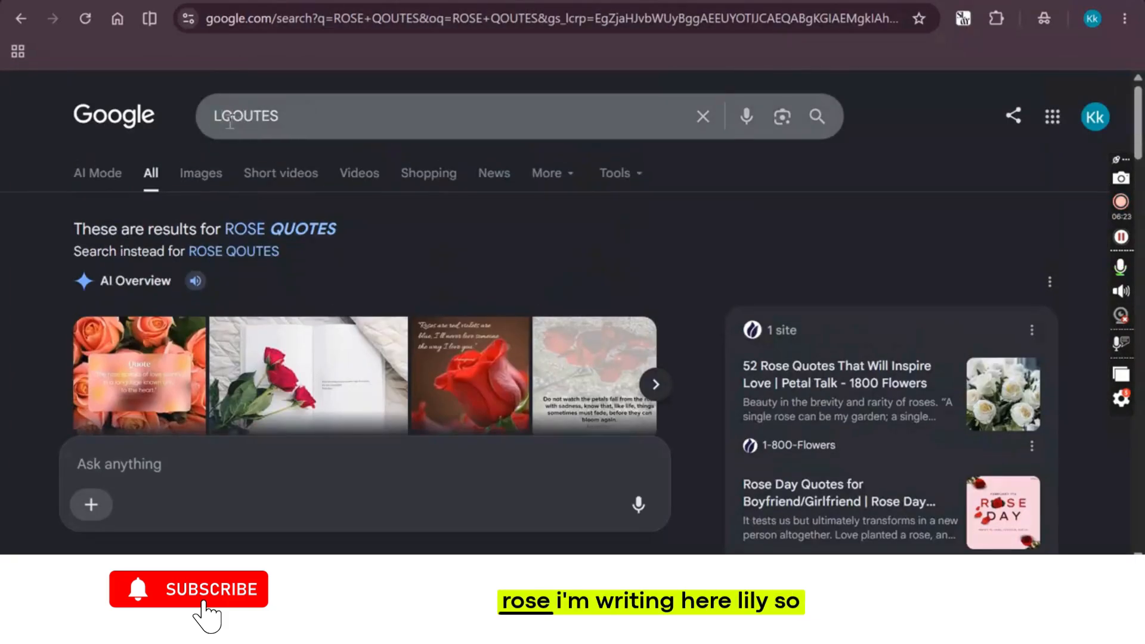
key(Return)
scroll(268, 298, down, 4)
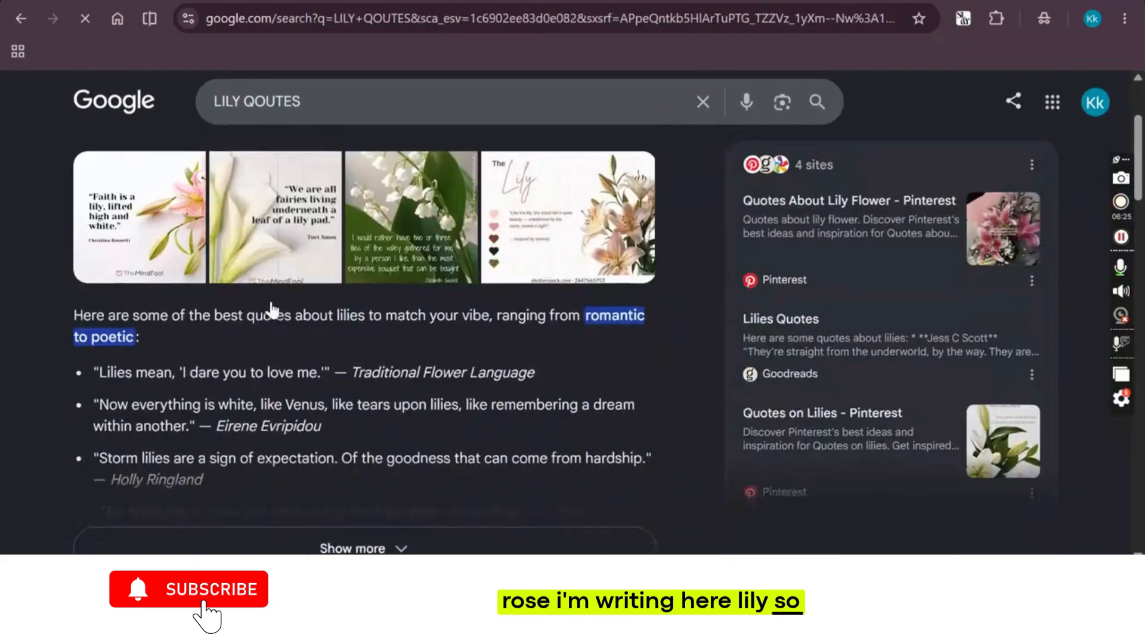
Copy the quote "Lilies mean, 'I dare you to love me.'" from the Google results and replace the rose quote on page 2 in Canva
drag(95, 361, 319, 356)
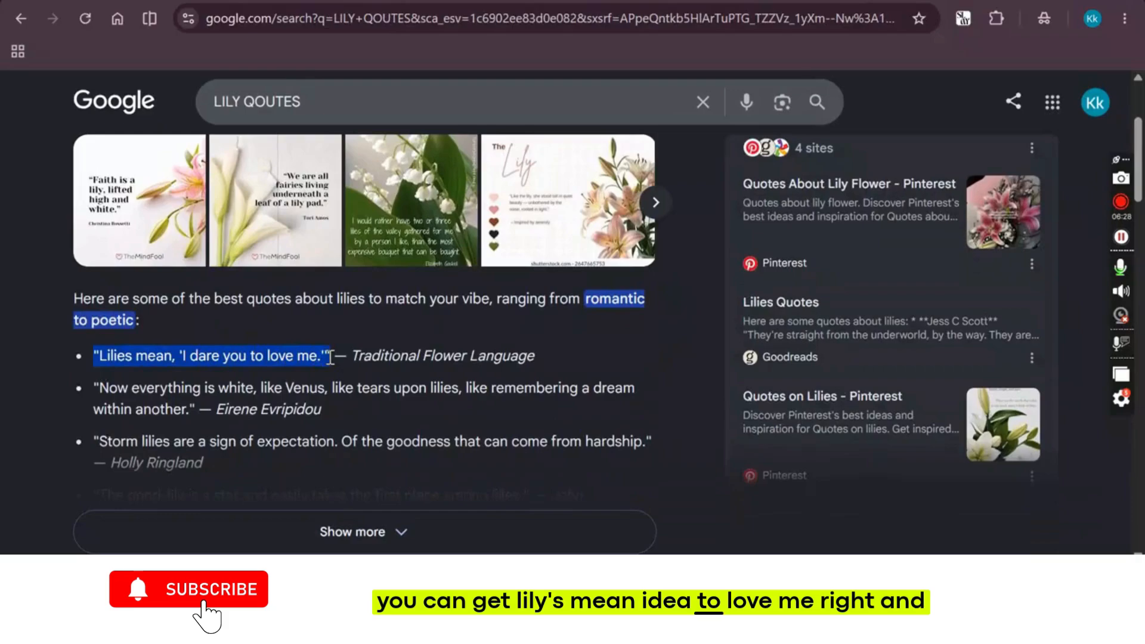
key(ctrl+Tab)
key(ctrl+Tab)
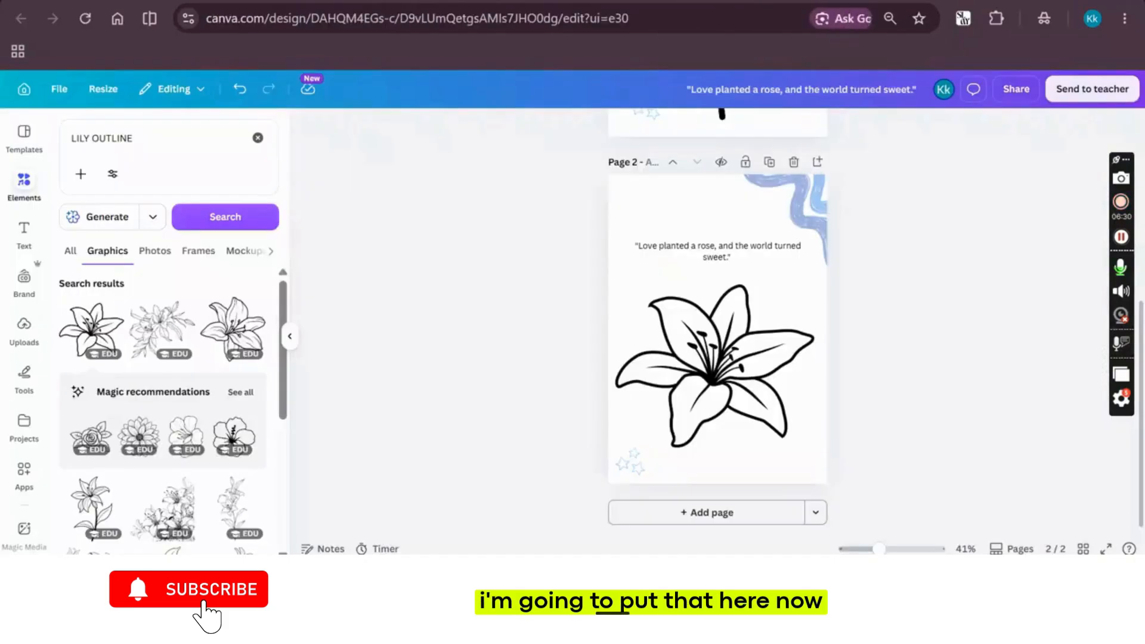
double_click(683, 254)
text(Lilies mean, 'I dare you to love me.')
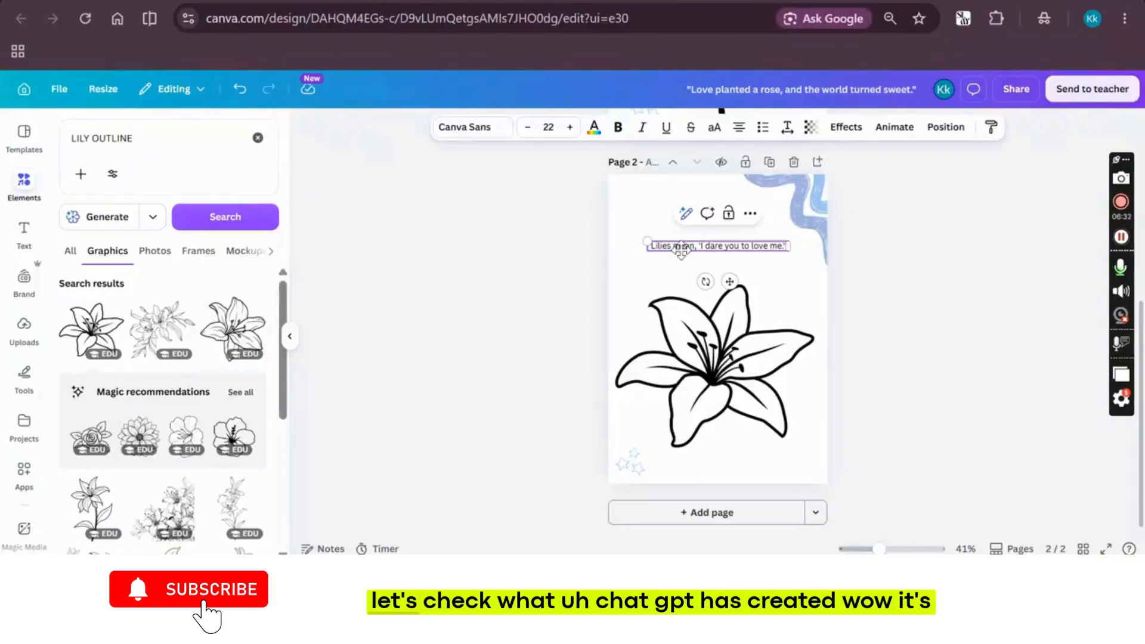
click(488, 258)
Switch to ChatGPT, examine the generated flower coloring book cover in the enlarged view, and rate it as a good response
key(ctrl+shift+Tab)
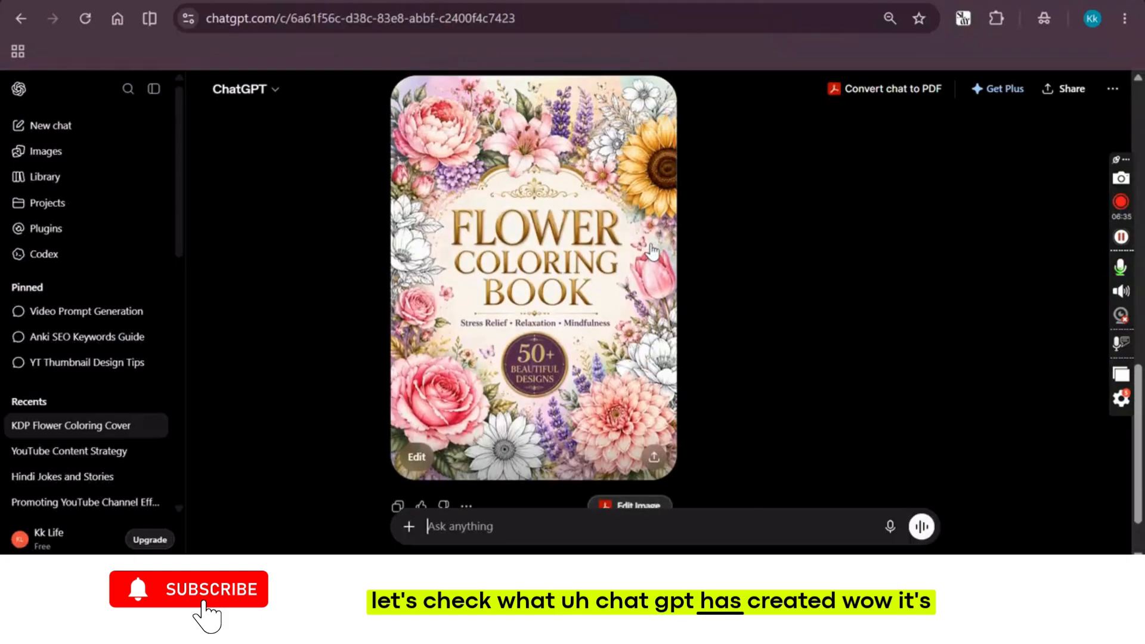
click(566, 253)
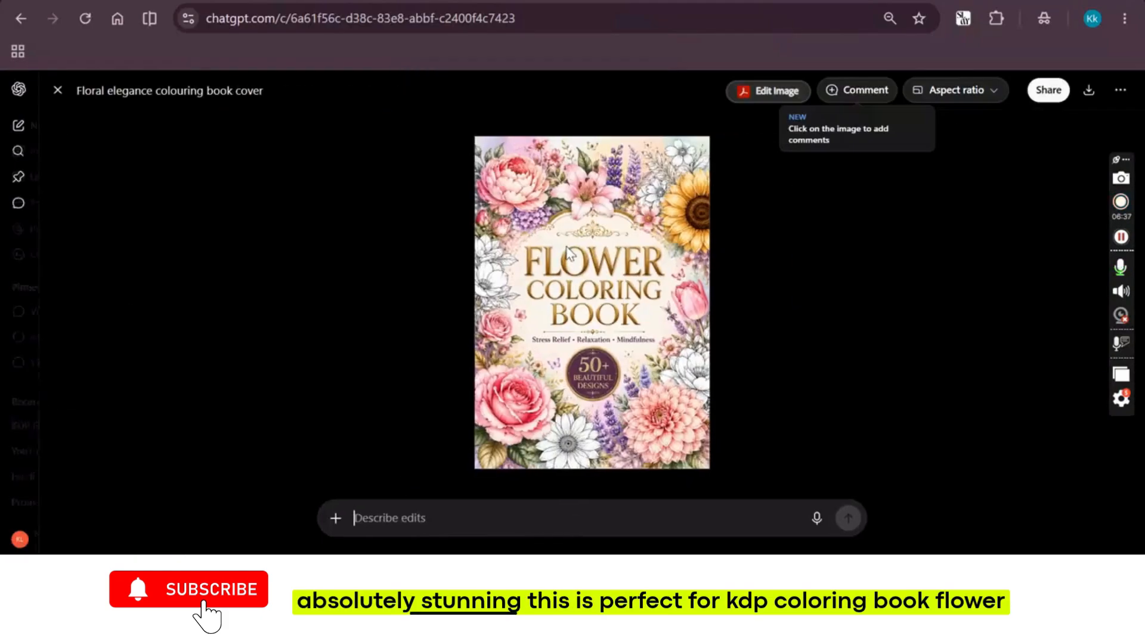
click(609, 251)
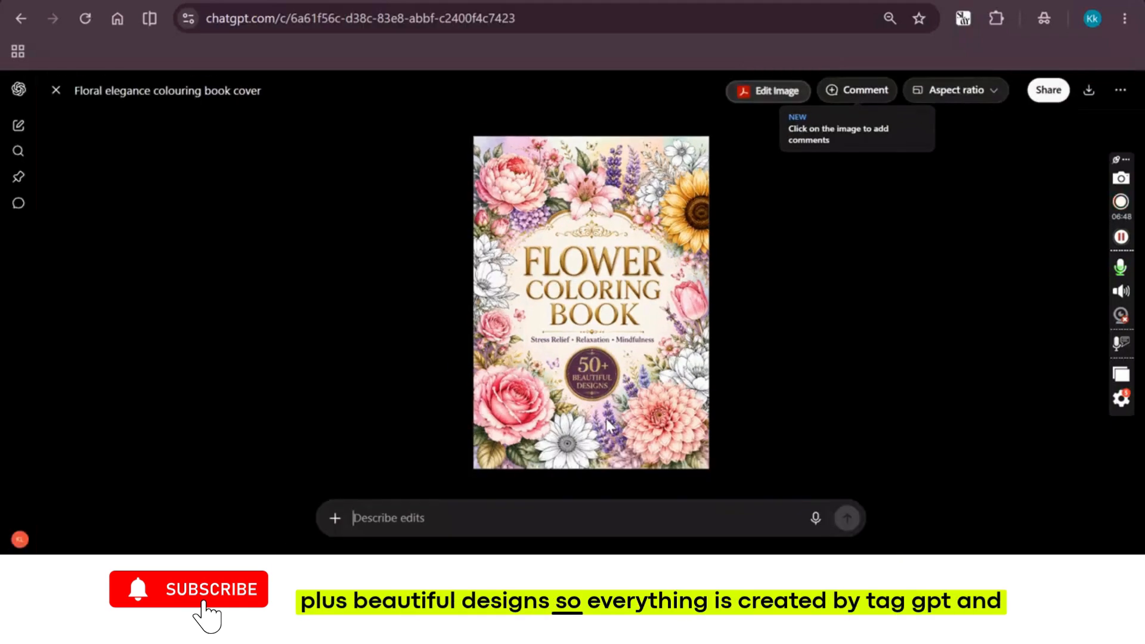
click(56, 90)
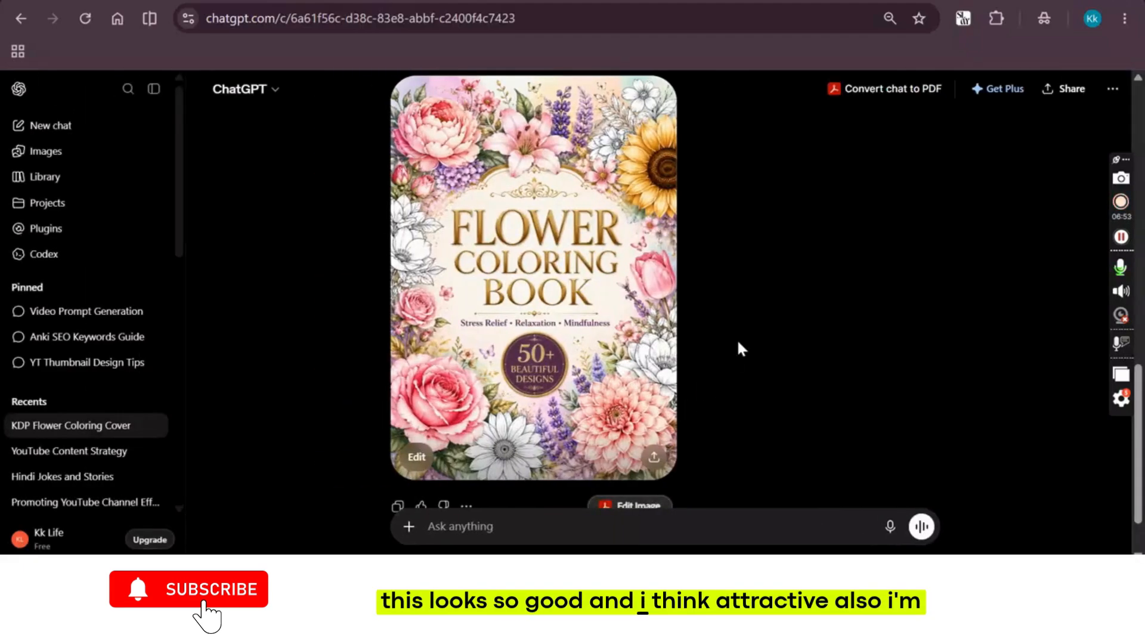
scroll(737, 343, down, 2)
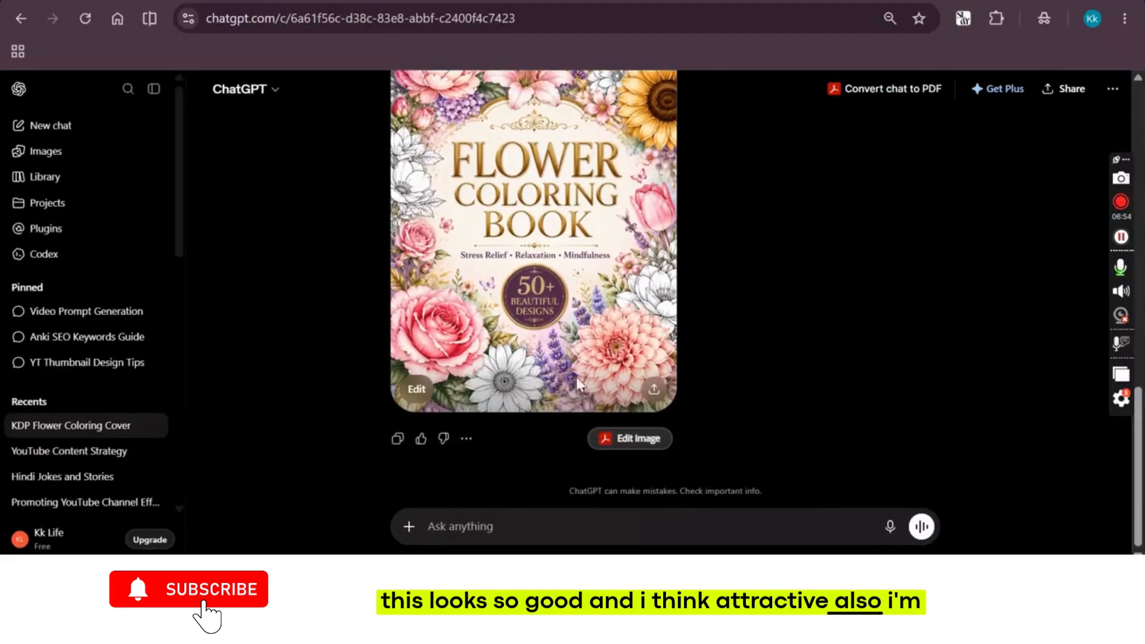
click(422, 439)
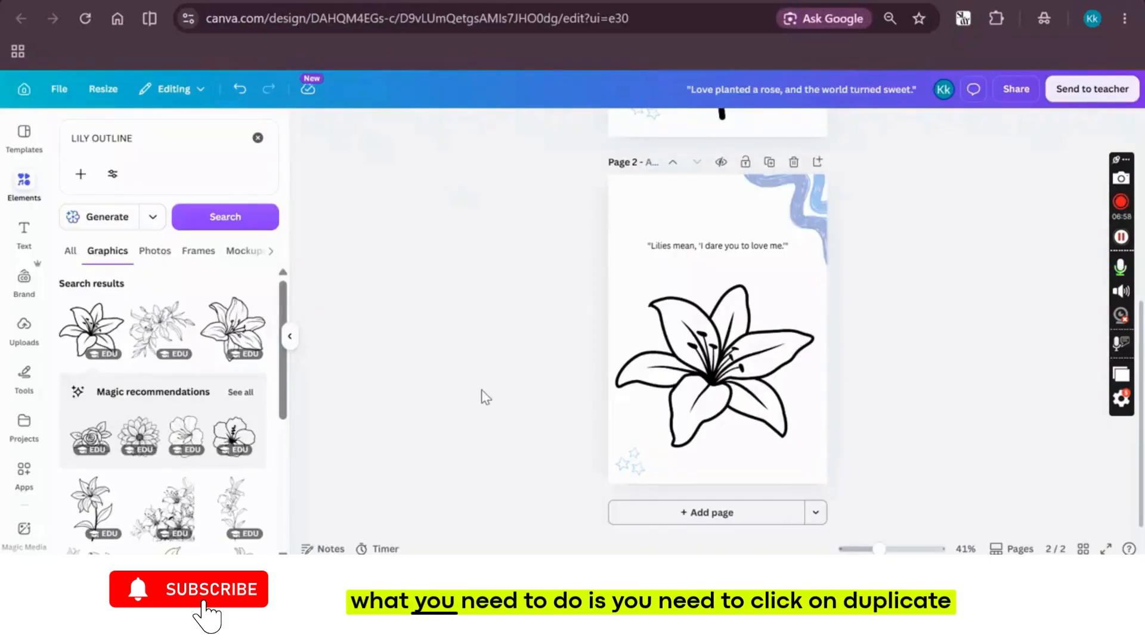
In Canva, duplicate the lily page and delete the lily drawing from the copy, keeping the quote and decorations
click(769, 163)
click(681, 382)
key(Delete)
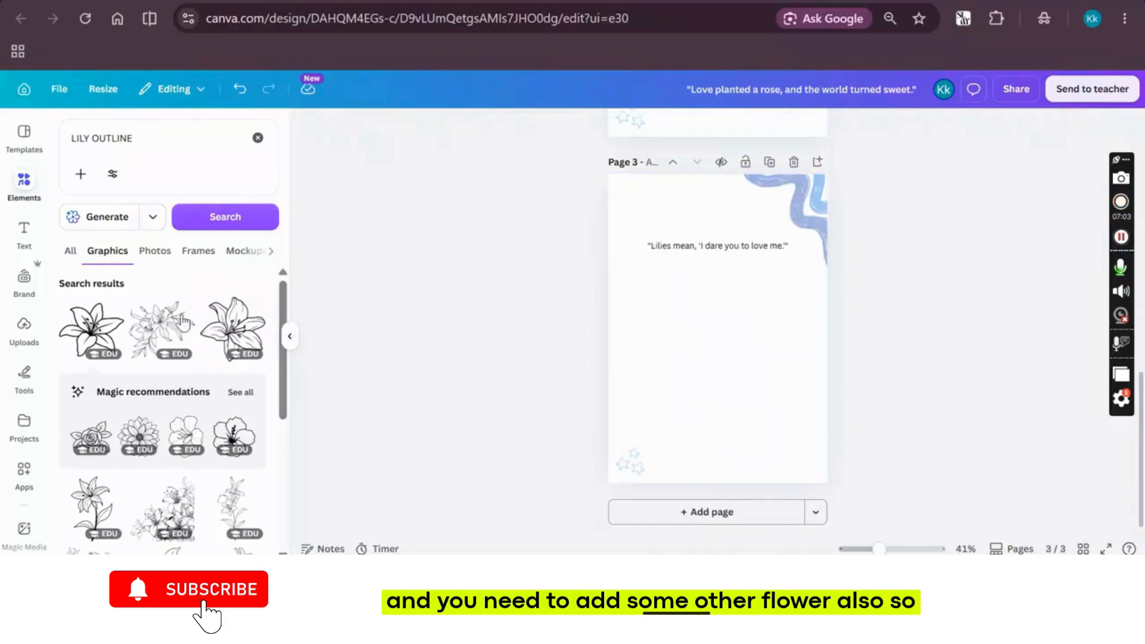
Insert the bold two-tulip outline from the recommended graphics on page 3, enlarge it and centre it below the quote
click(230, 396)
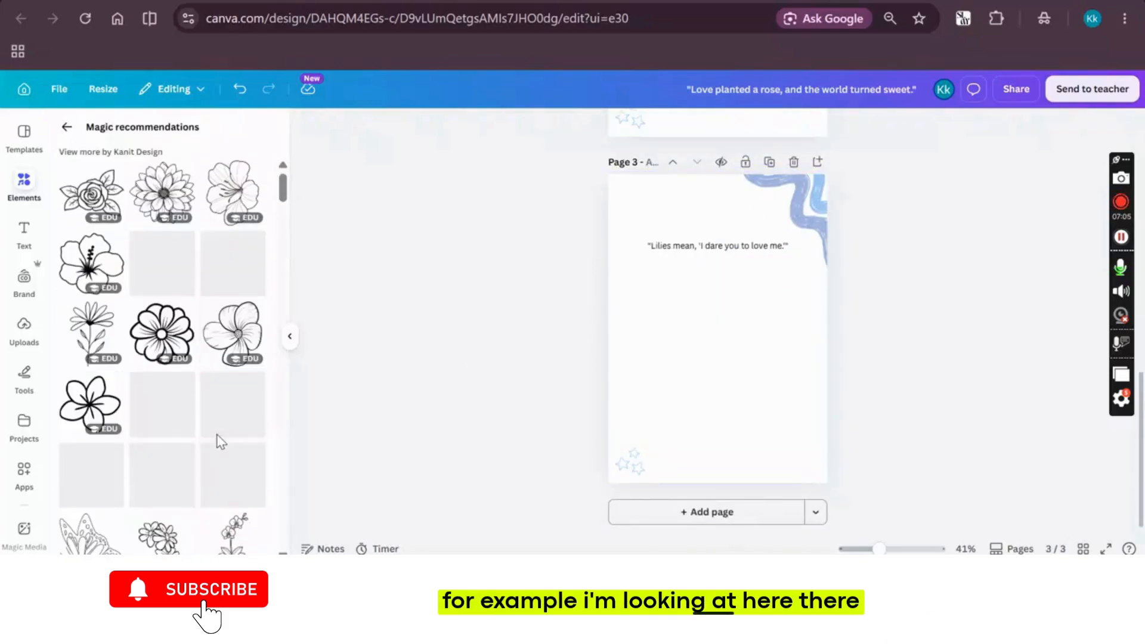
scroll(209, 370, down, 1)
scroll(195, 380, down, 5)
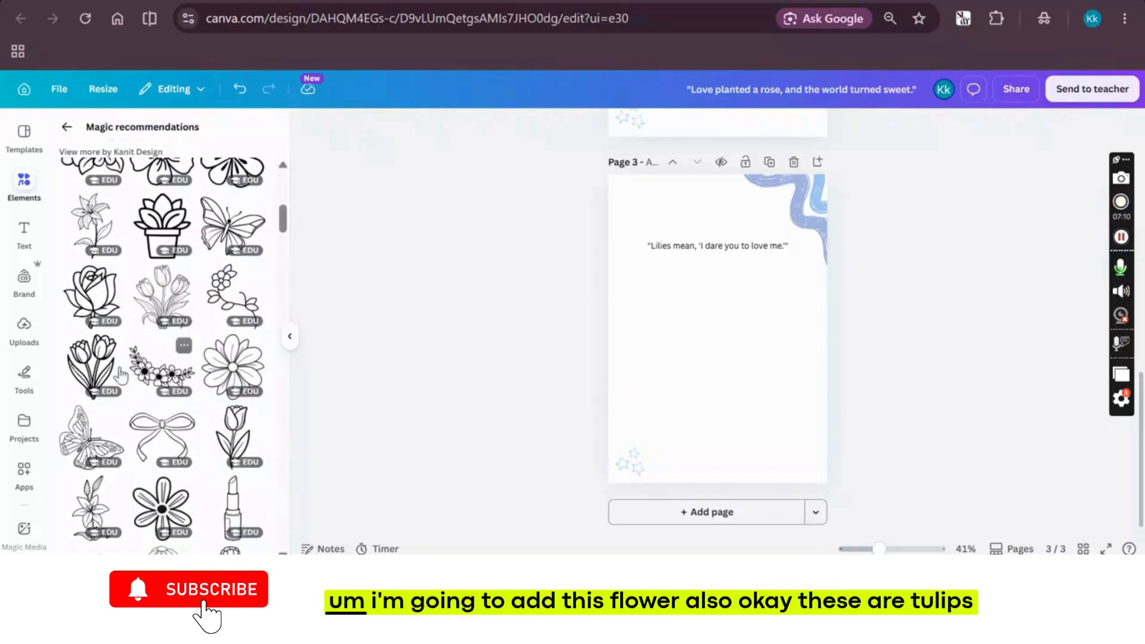
scroll(205, 405, down, 1)
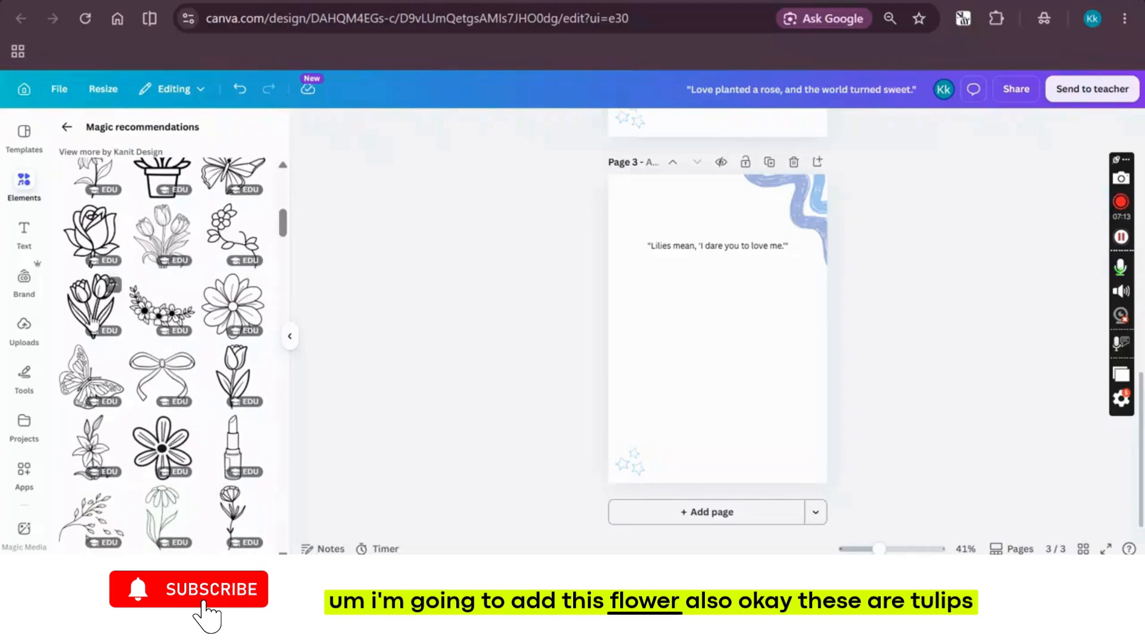
click(93, 321)
drag(670, 390, 609, 472)
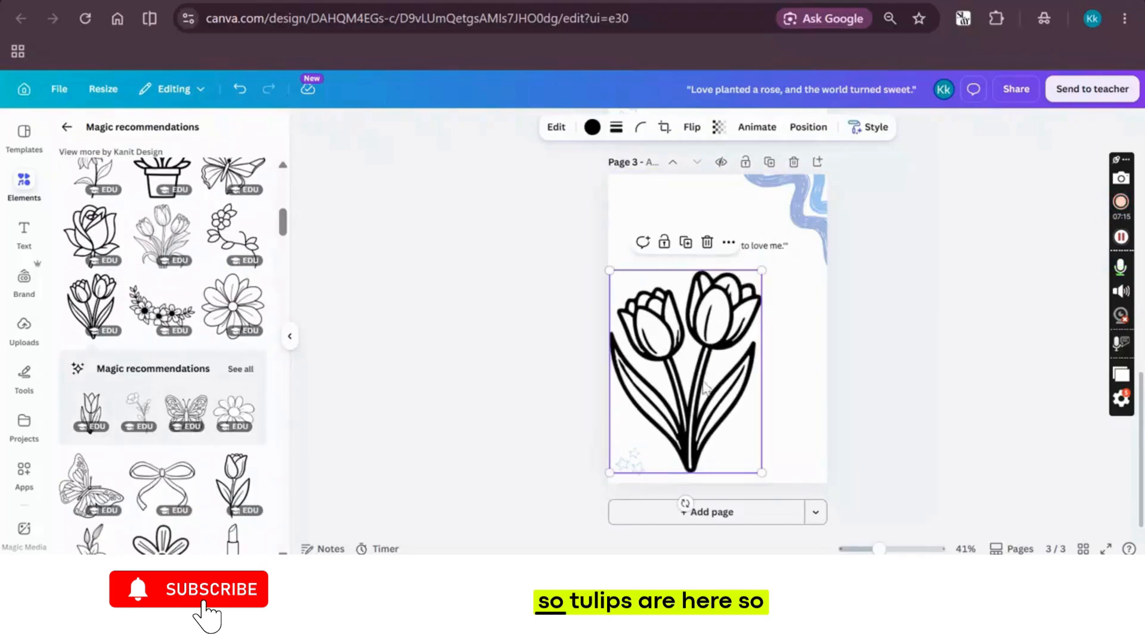
drag(705, 389, 732, 385)
click(467, 319)
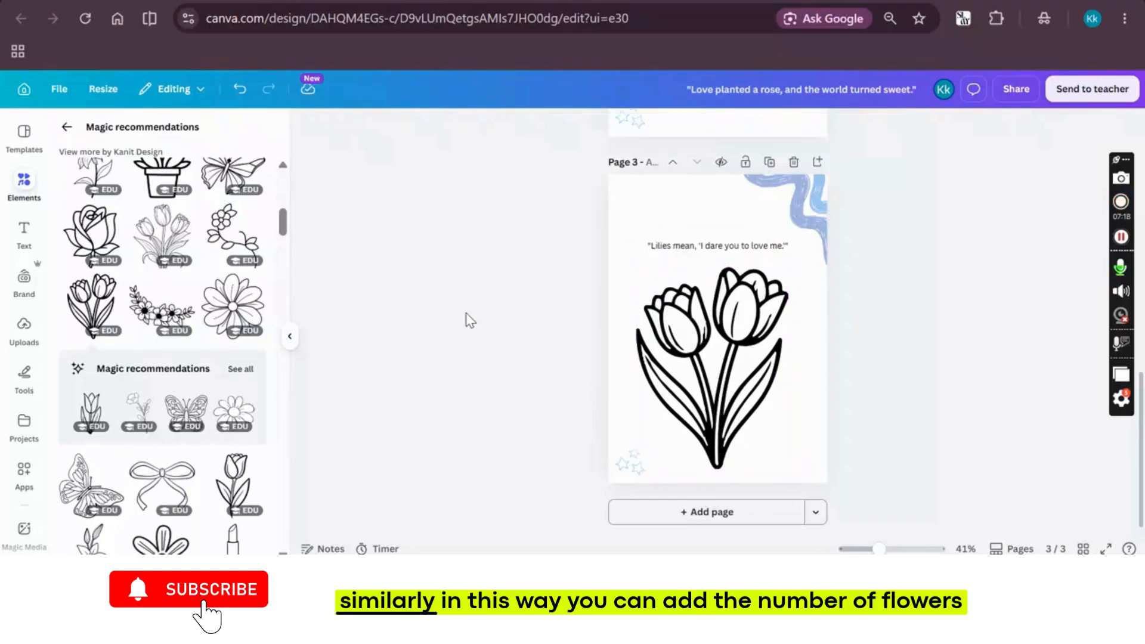
scroll(491, 222, up, 12)
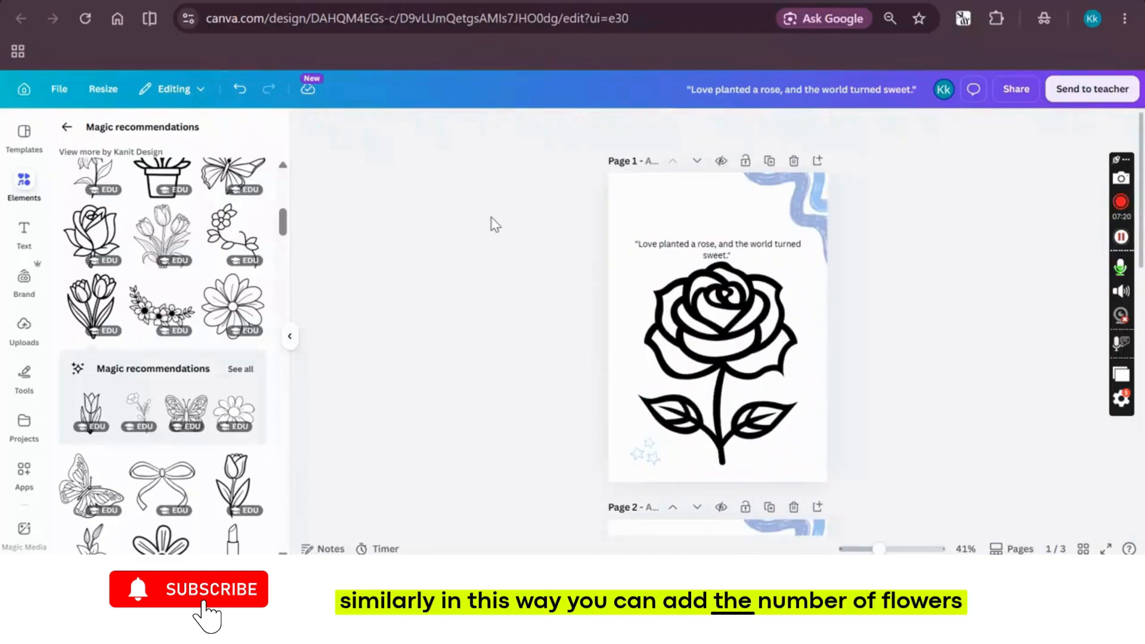
scroll(490, 223, down, 12)
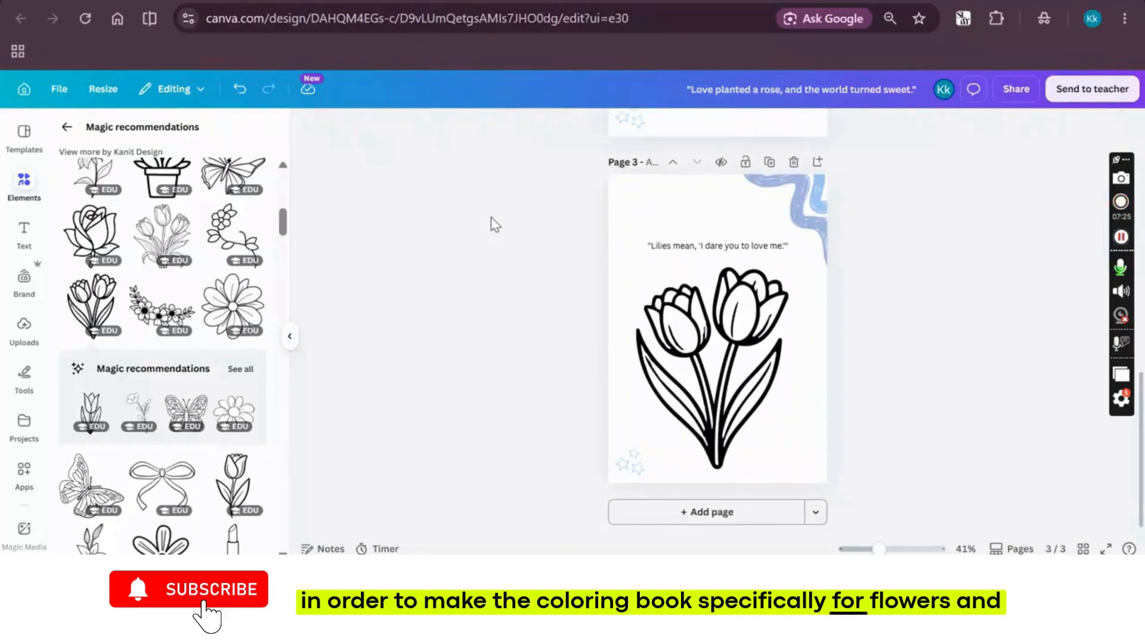
Switch to ChatGPT and download the flower coloring book cover as a PNG image to the Downloads folder
click(530, 0)
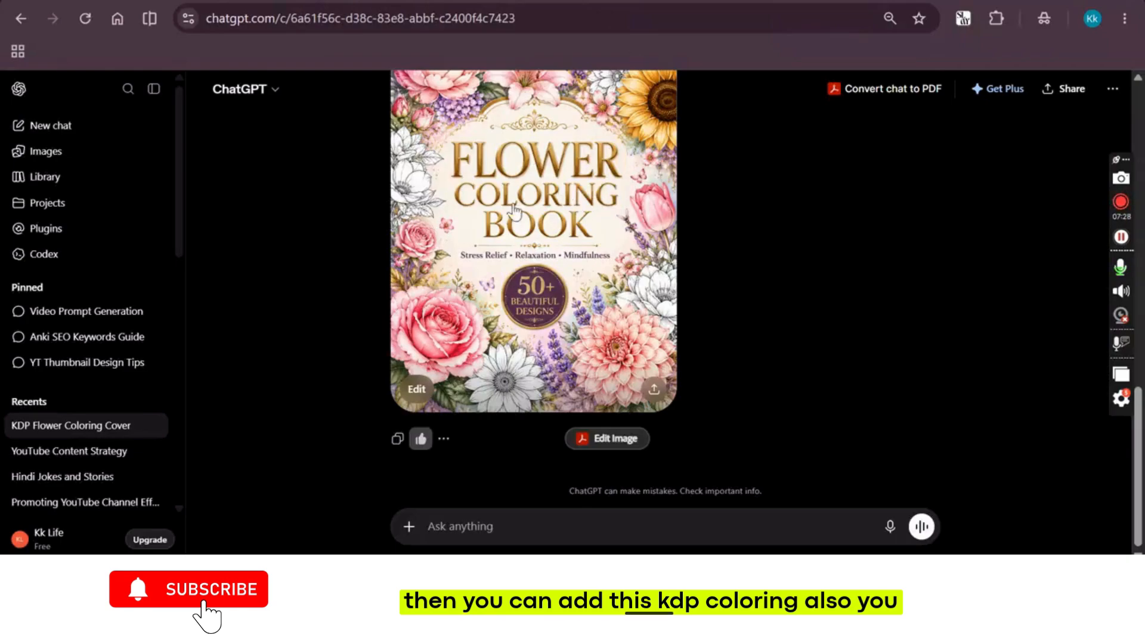
click(654, 390)
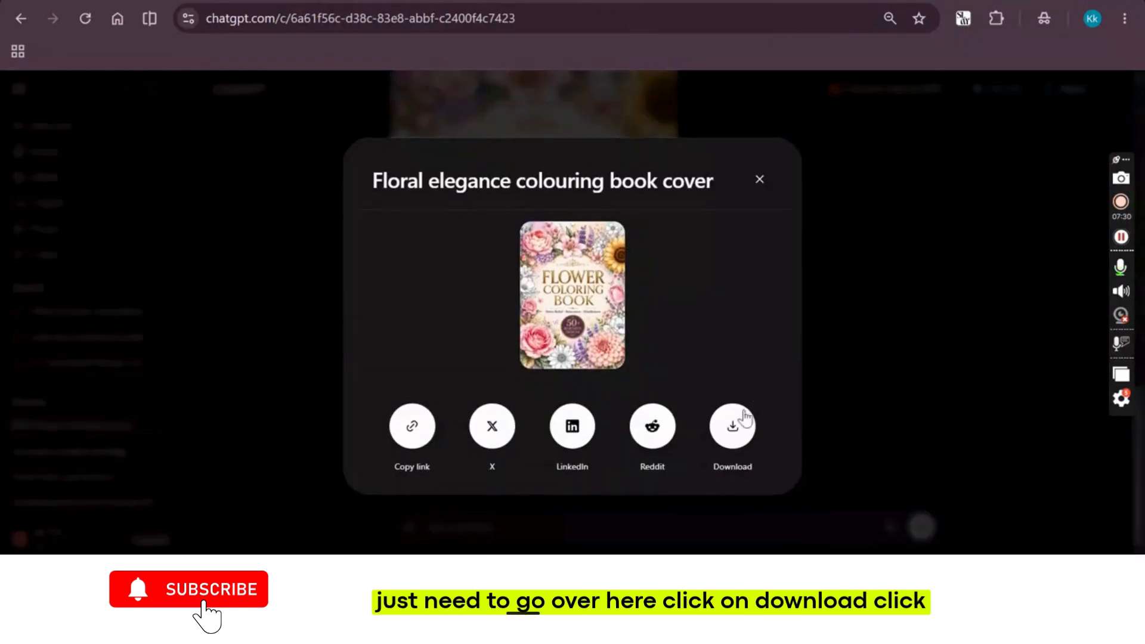
click(732, 430)
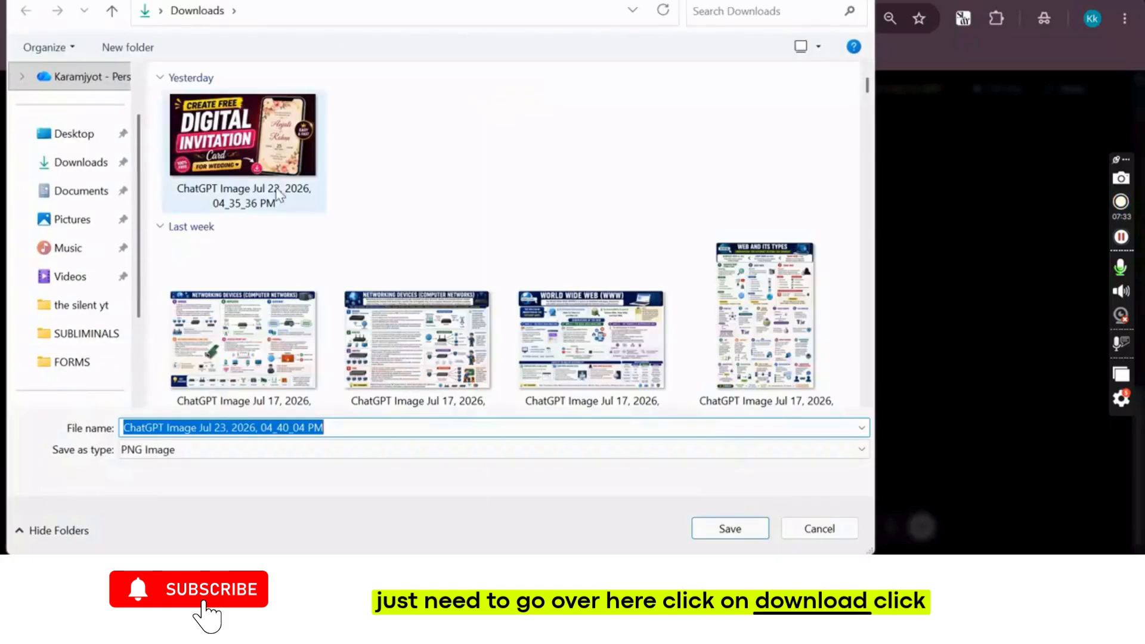
click(56, 164)
click(725, 528)
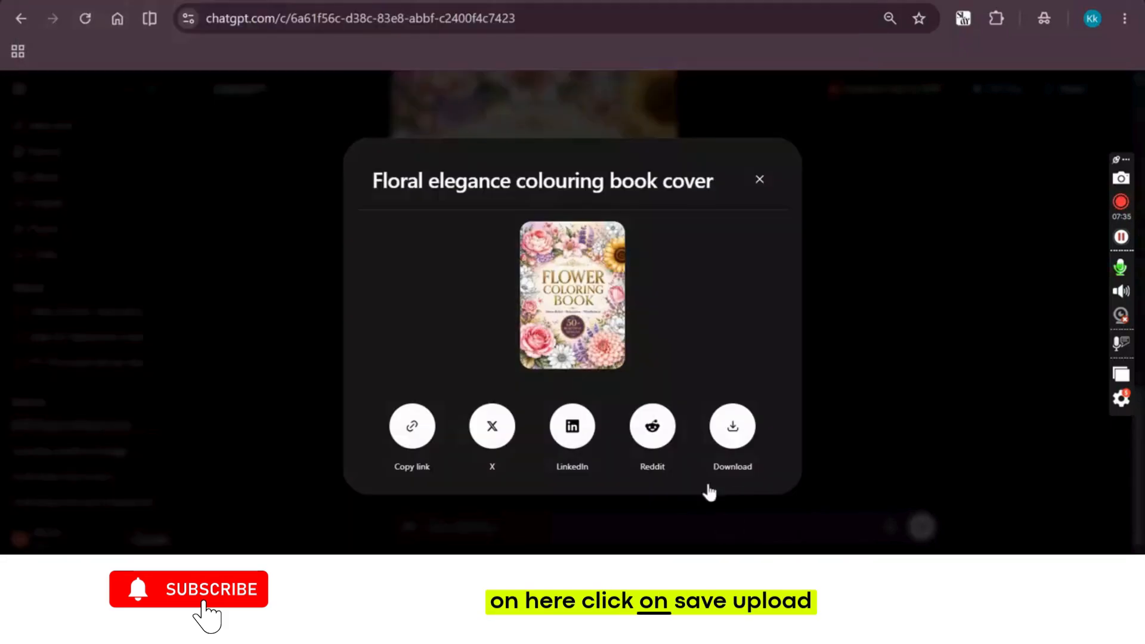
Switch to Canva, upload the cover image "ChatGPT Image Jul 23, 2026, 04_40_04 PM" from Downloads and place it on page 1
click(269, 1)
click(16, 344)
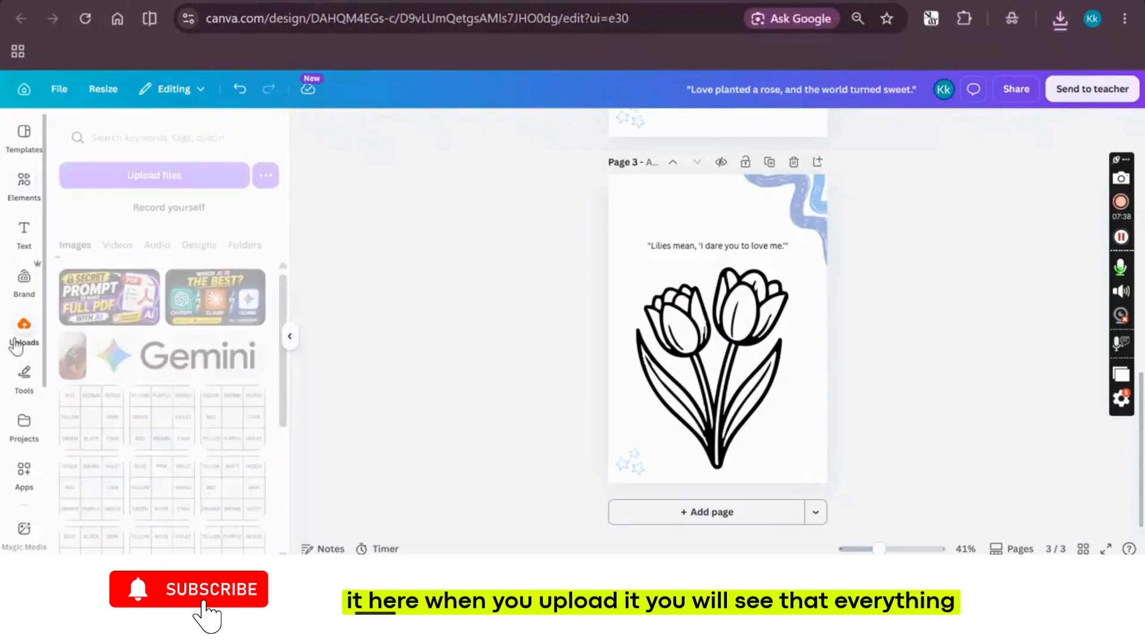
click(103, 176)
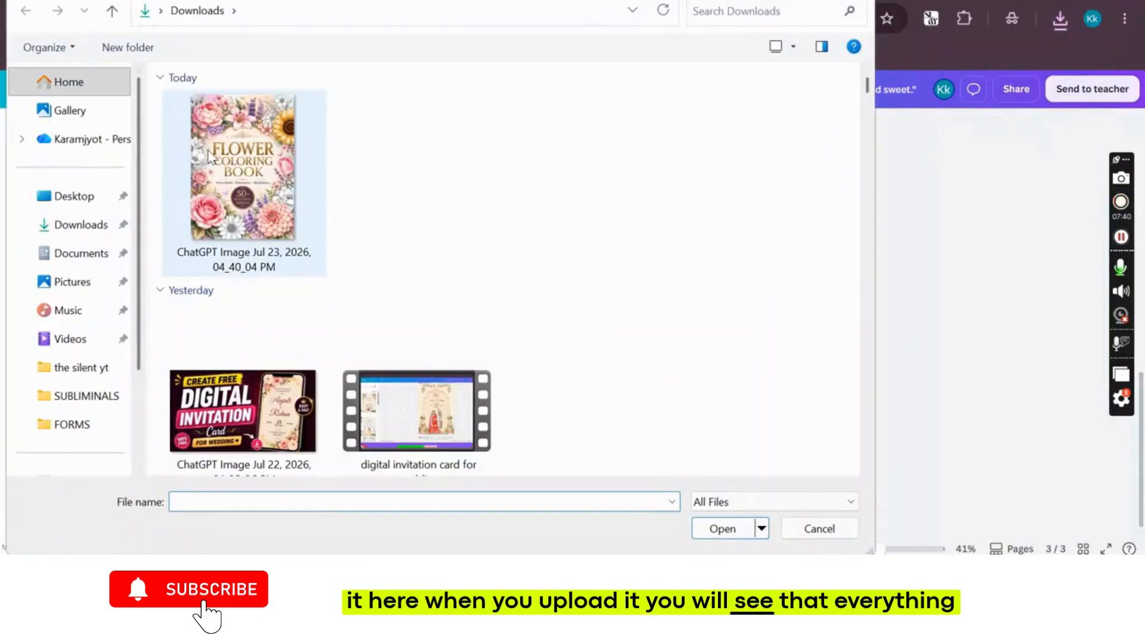
double_click(244, 179)
scroll(596, 336, up, 5)
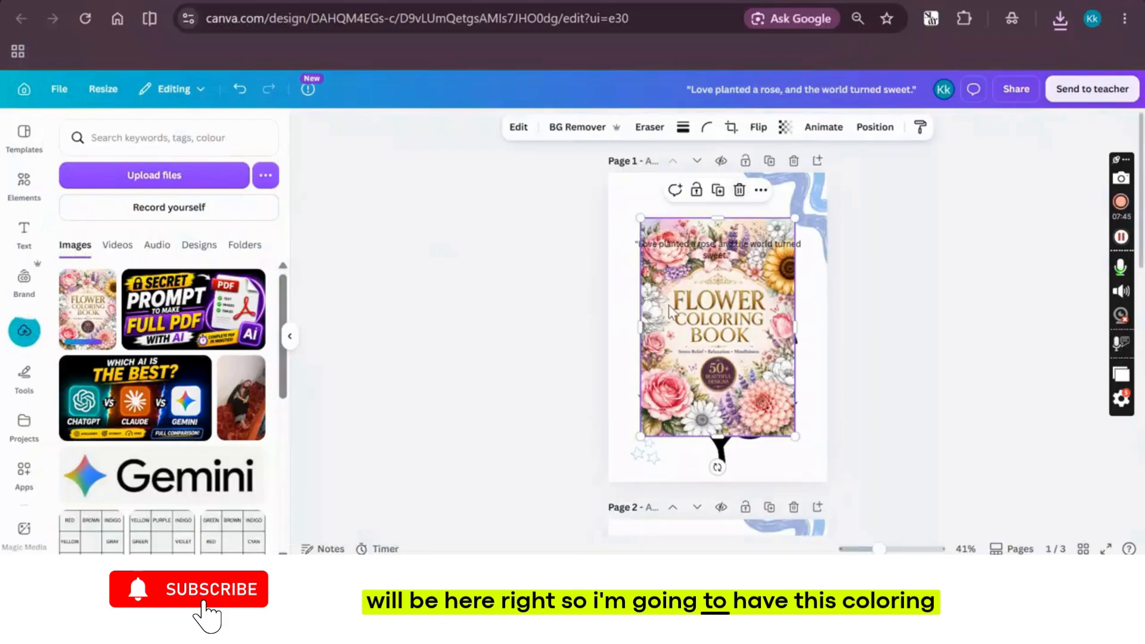
Set the flower coloring book cover image as the background of page 1
click(682, 313)
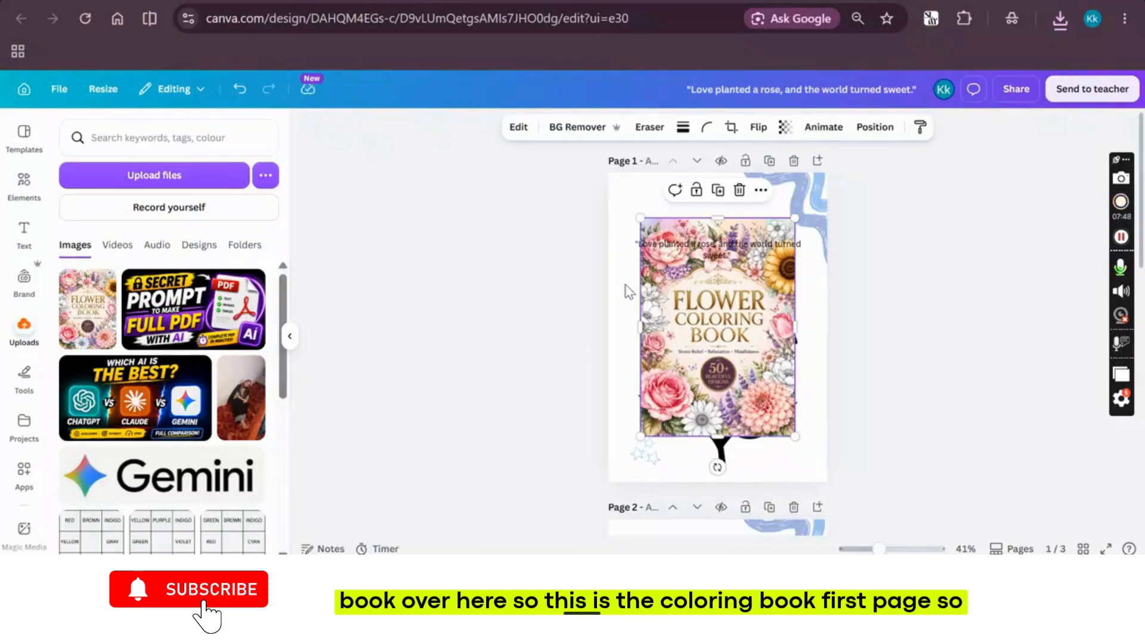
click(541, 250)
click(717, 335)
right_click(717, 335)
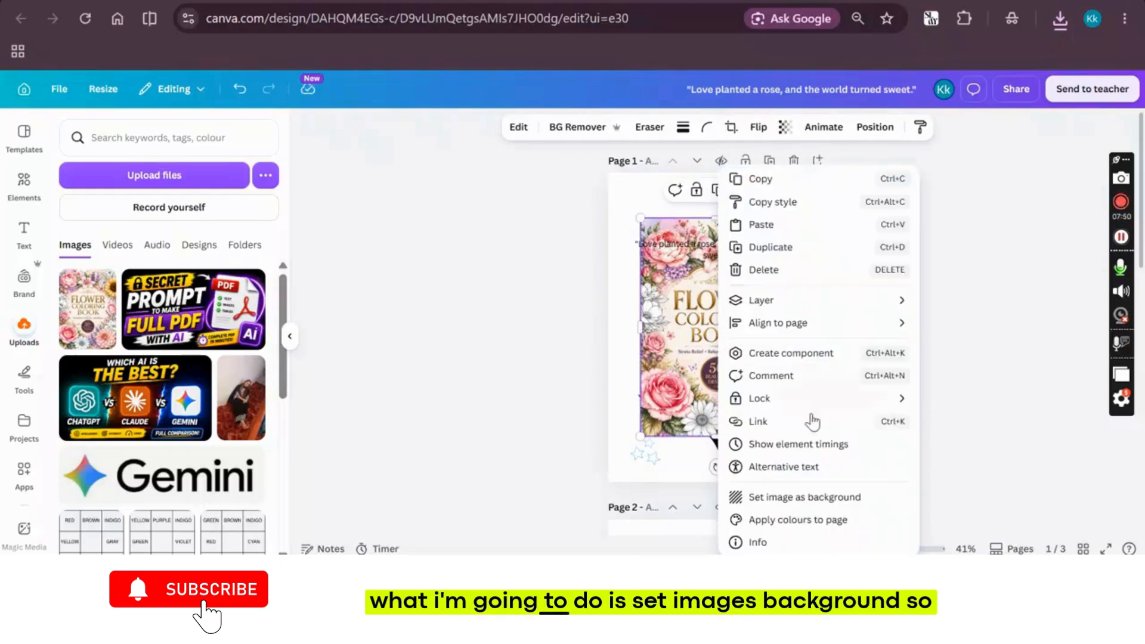
click(757, 498)
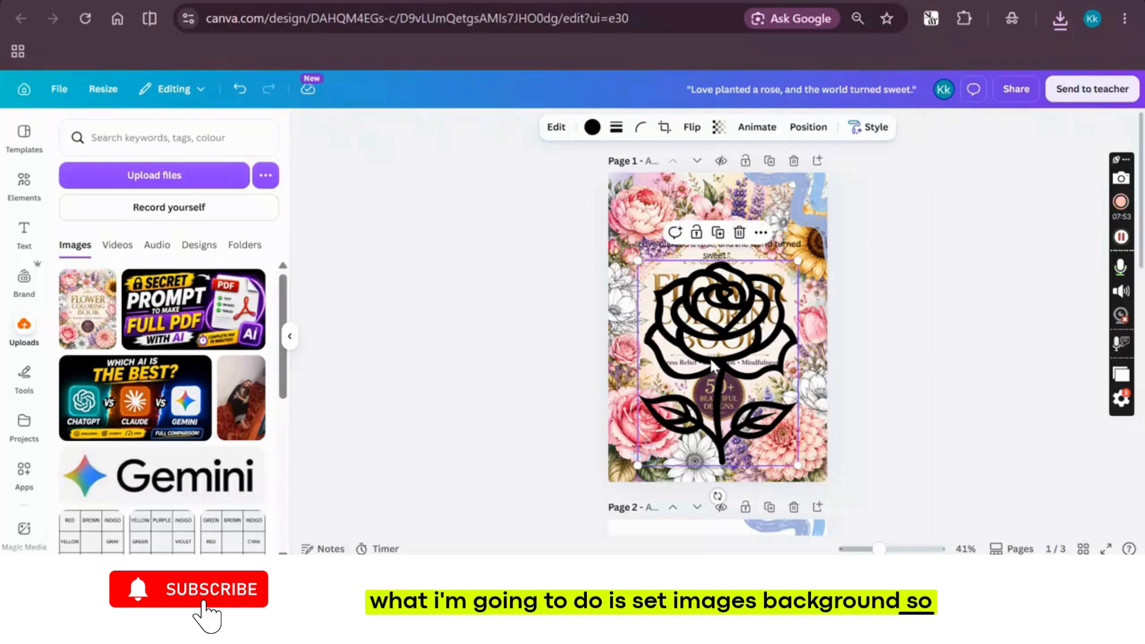
Duplicate page 1 and clear the rose drawing, quote and blue decorations from the original so only the cover image remains
click(769, 161)
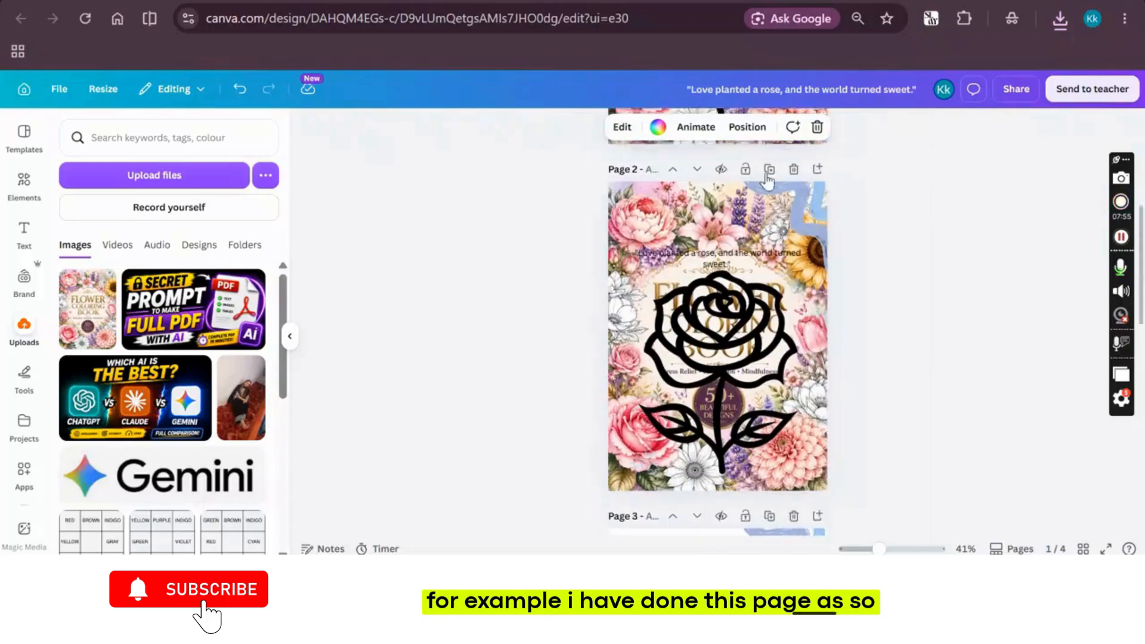
click(725, 298)
key(Delete)
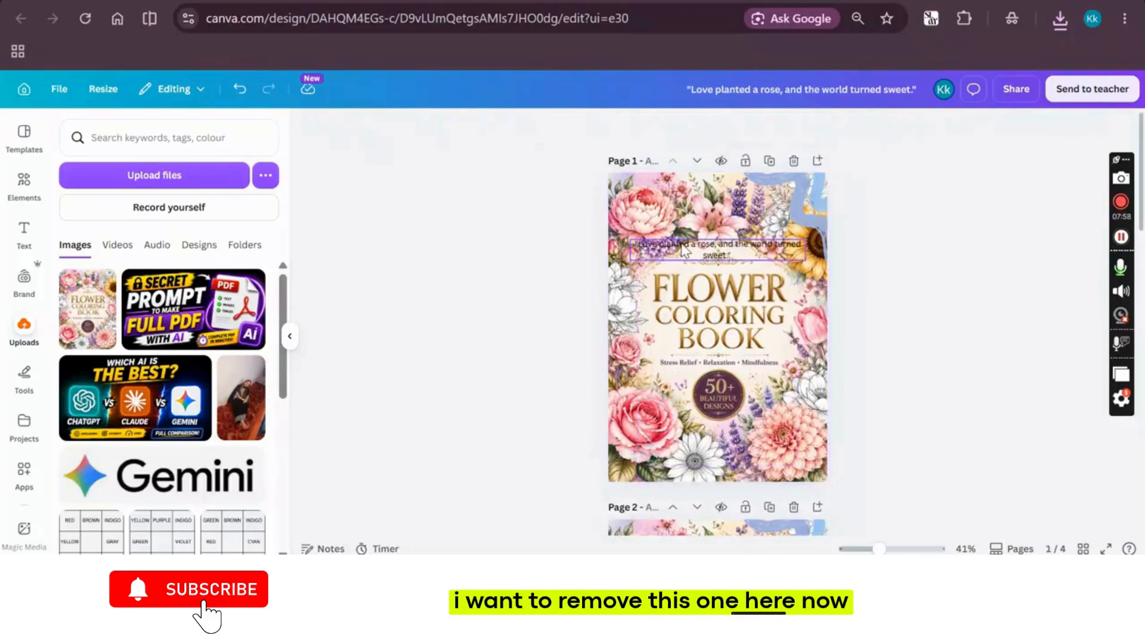
click(627, 445)
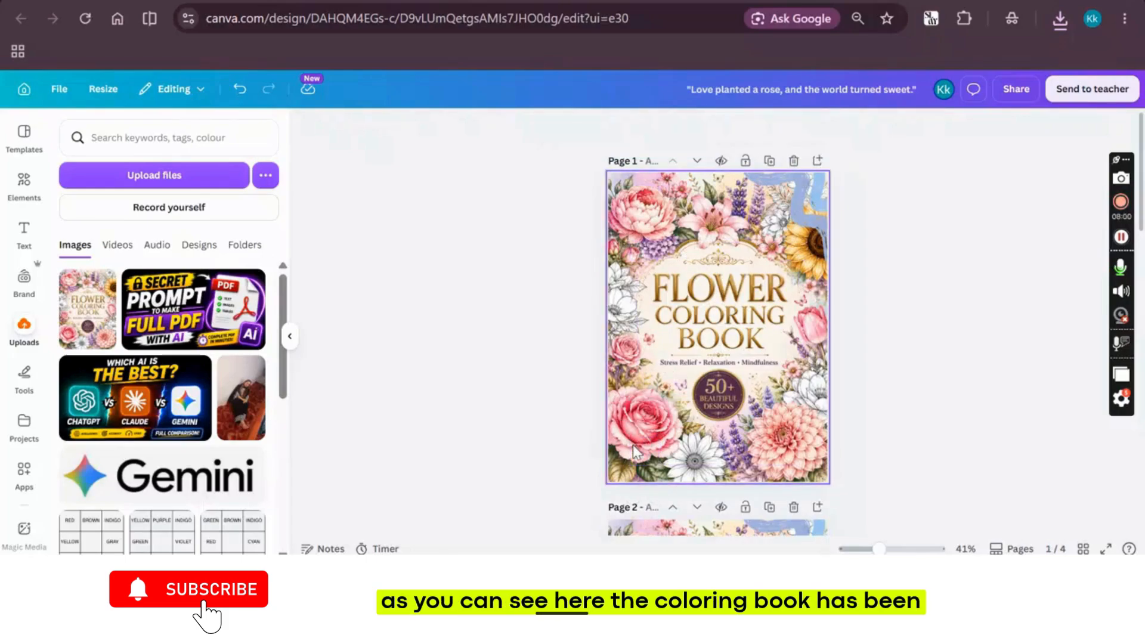
click(797, 213)
key(Delete)
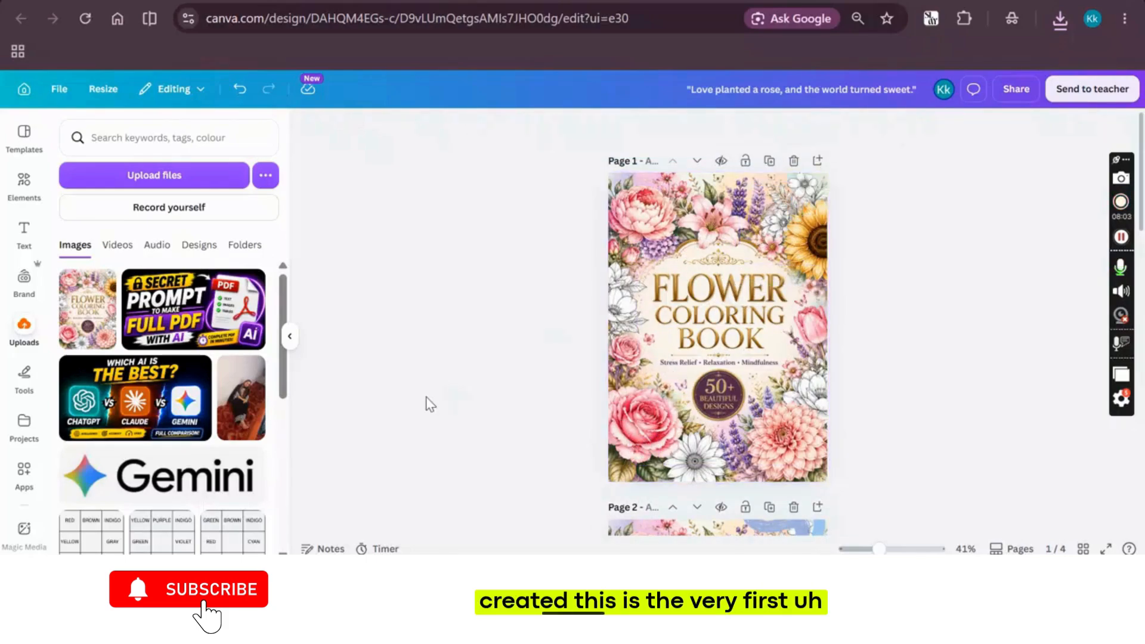
Remove the cover image background from the rose page and look through the booklet from the cover to the tulip page
scroll(427, 402, down, 2)
scroll(430, 403, up, 2)
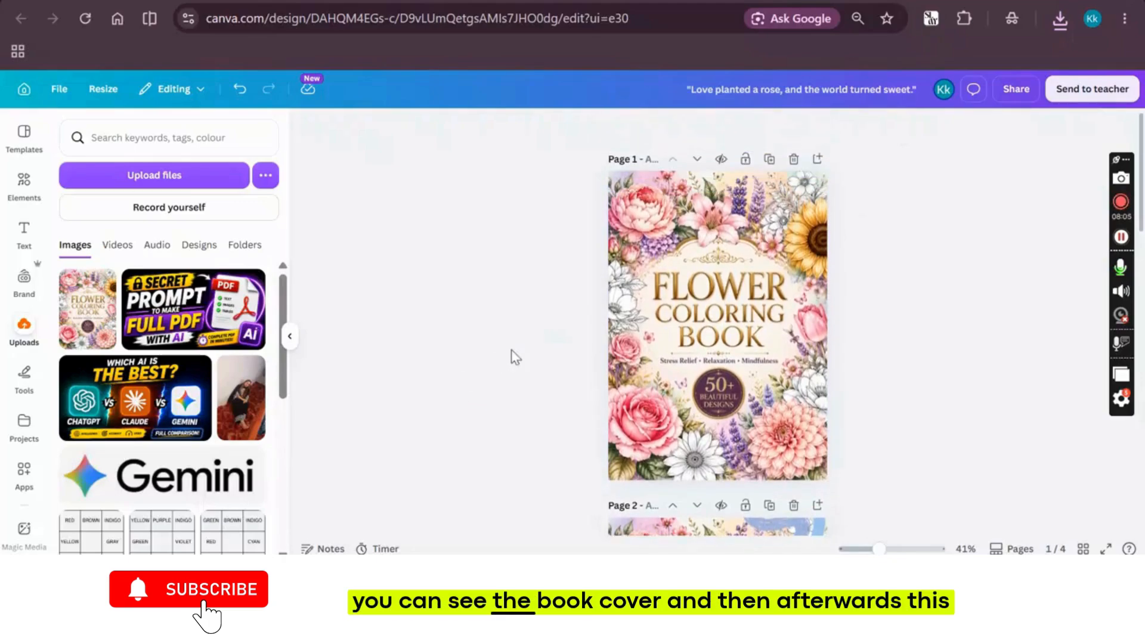
scroll(524, 348, down, 9)
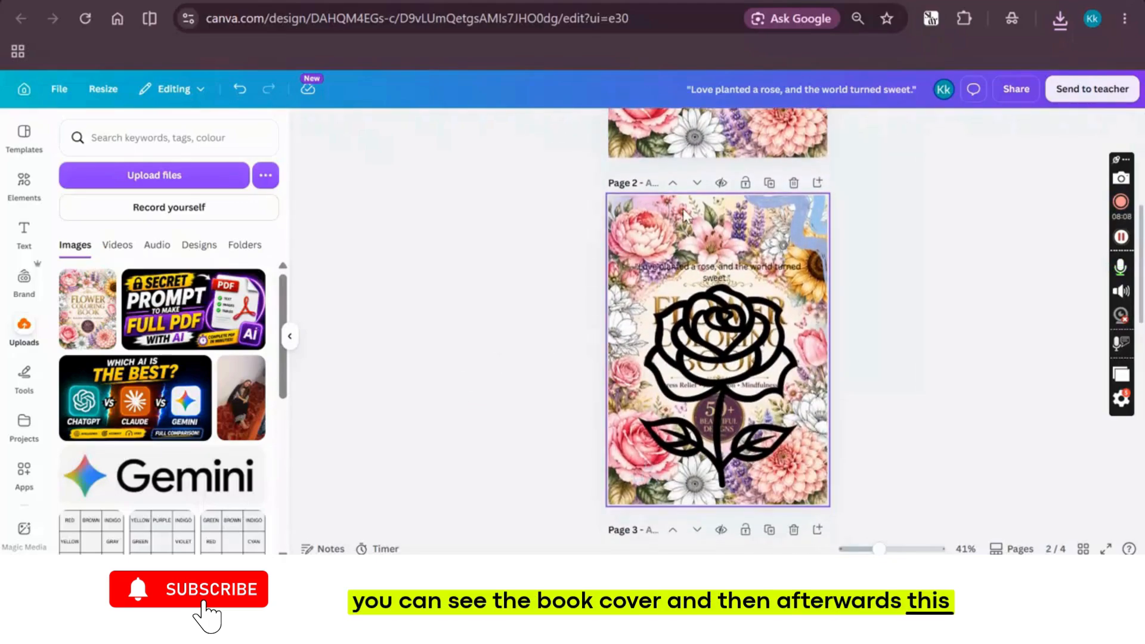
scroll(510, 322, down, 15)
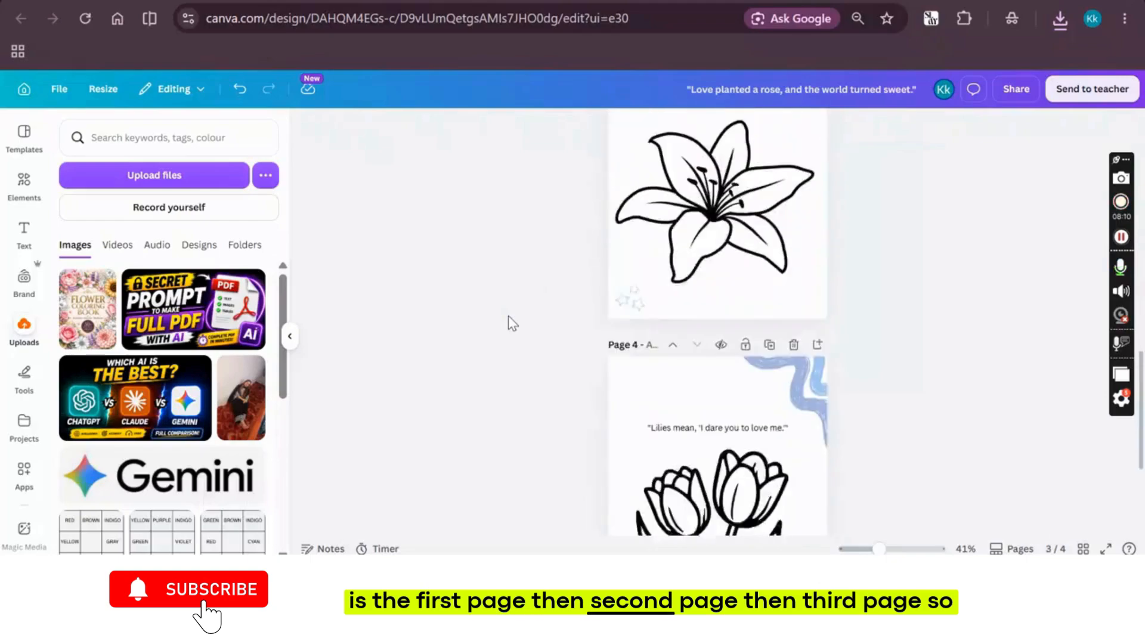
scroll(511, 323, down, 5)
scroll(512, 322, up, 20)
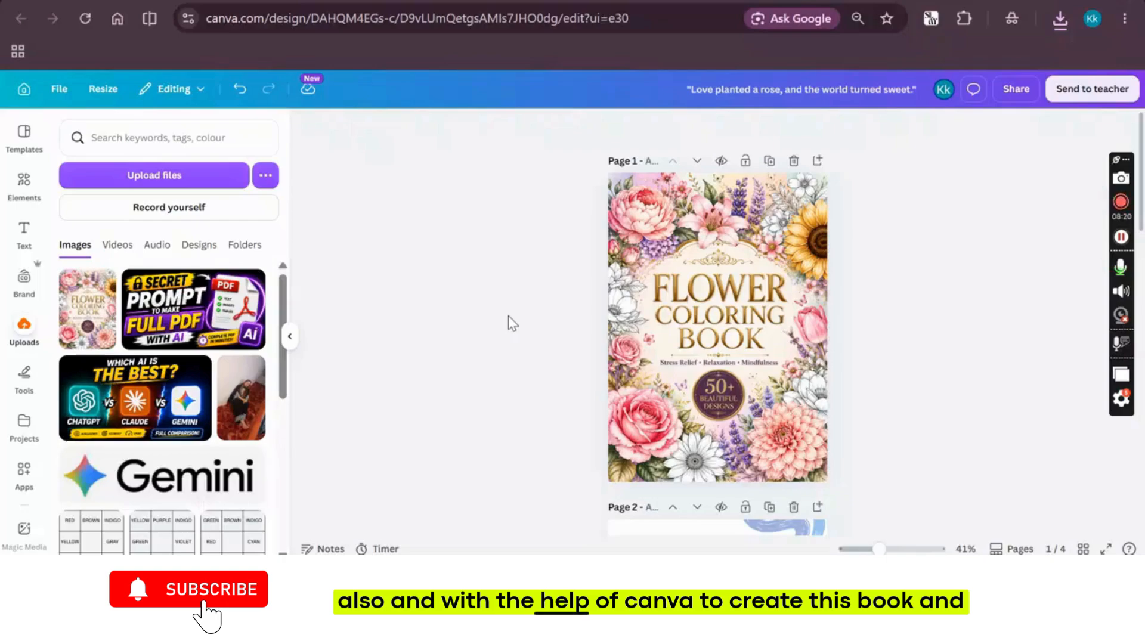
scroll(512, 323, down, 7)
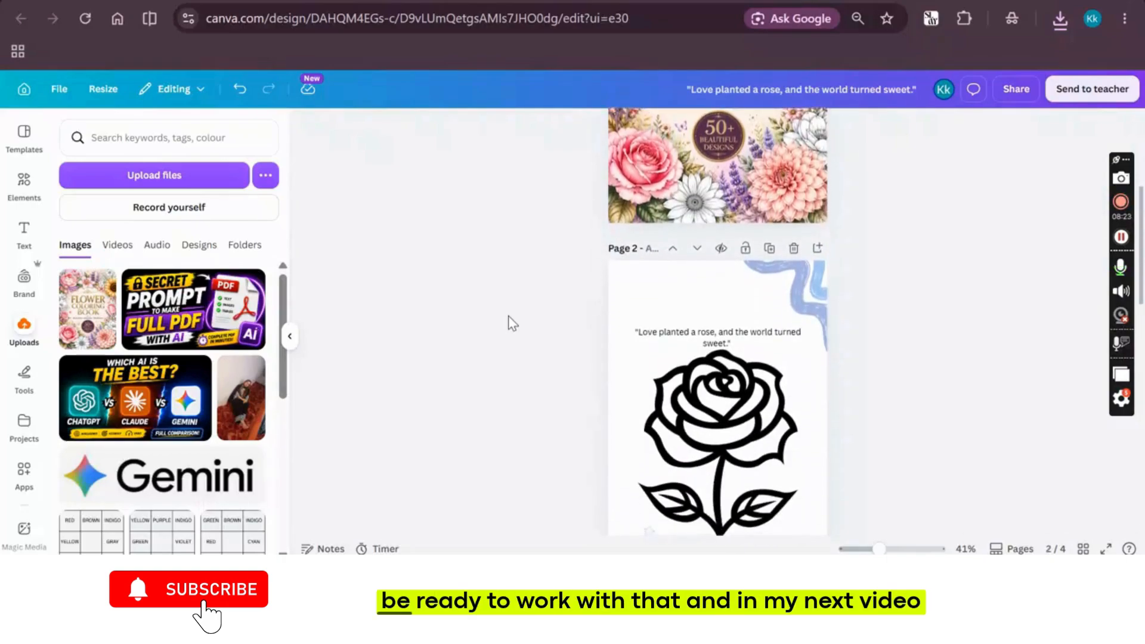